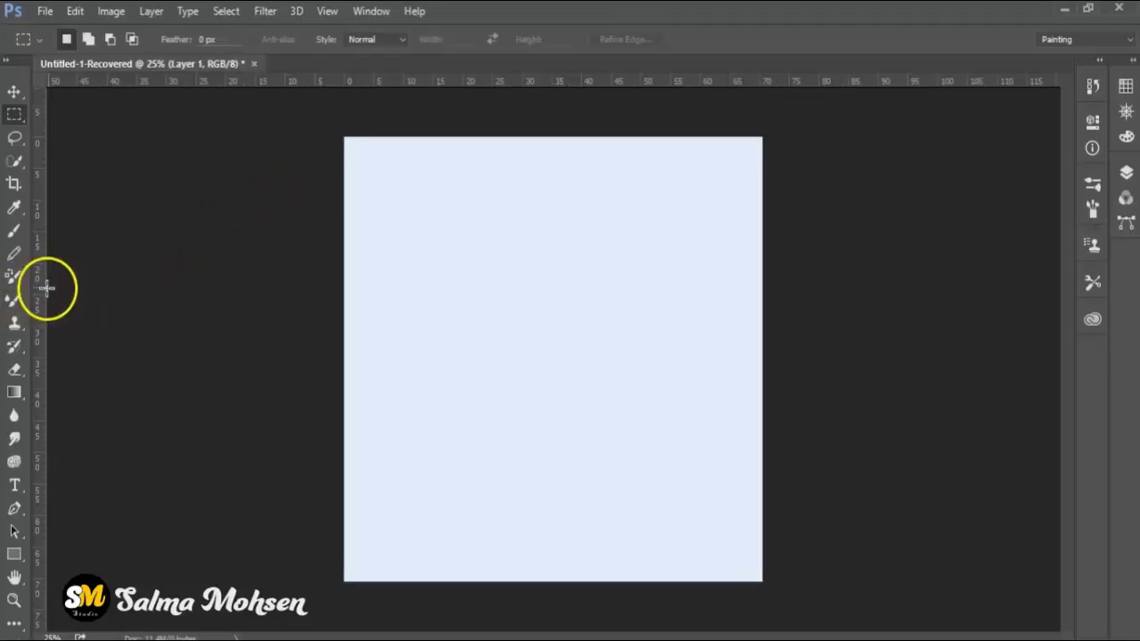
# - Switch to the Brush tool and pick the 700 px Soft Round preset at 0% hardness
pyautogui.press('b')
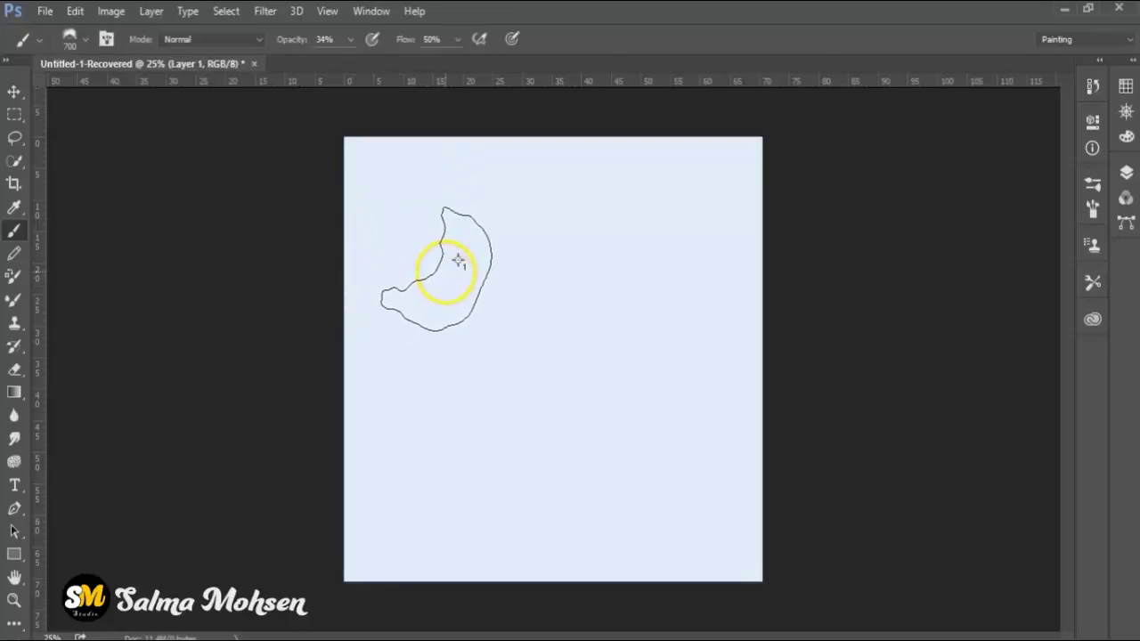
pyautogui.rightClick(453, 255)
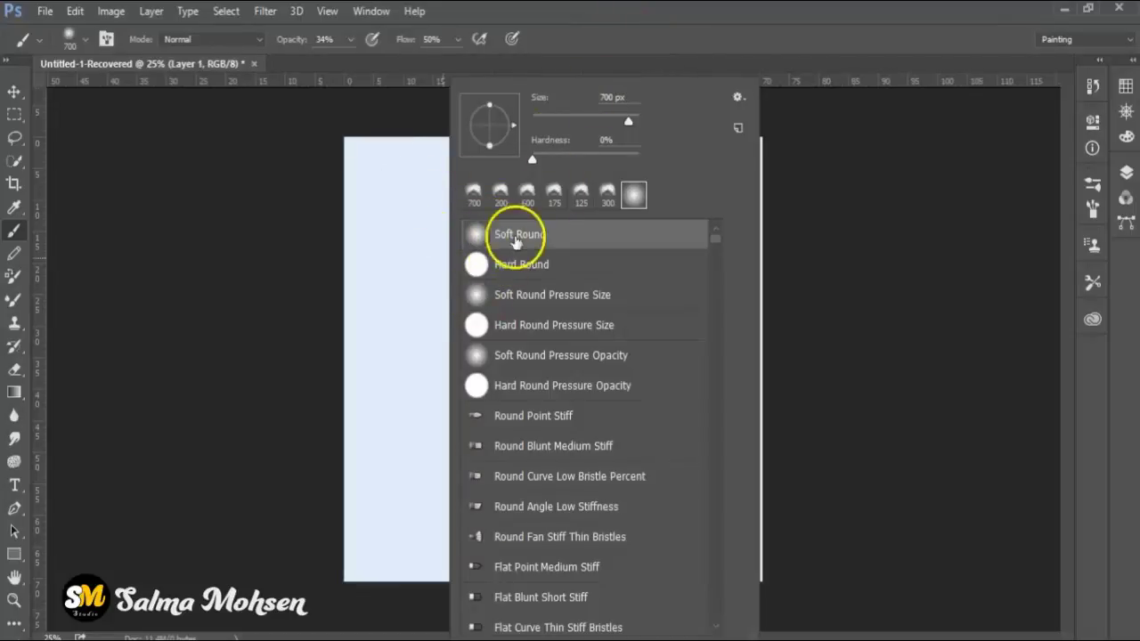
pyautogui.click(624, 29)
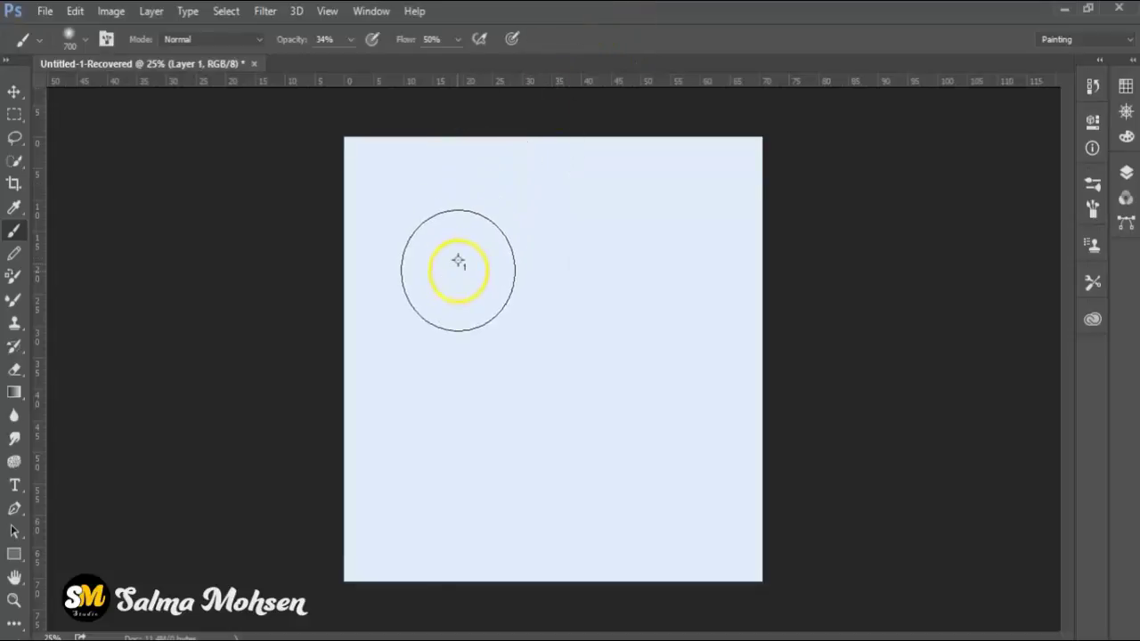
# - Show the Tool Presets panel and try Flat Brush and Hard Round Brush, ending on Flat Brush
pyautogui.click(374, 11)
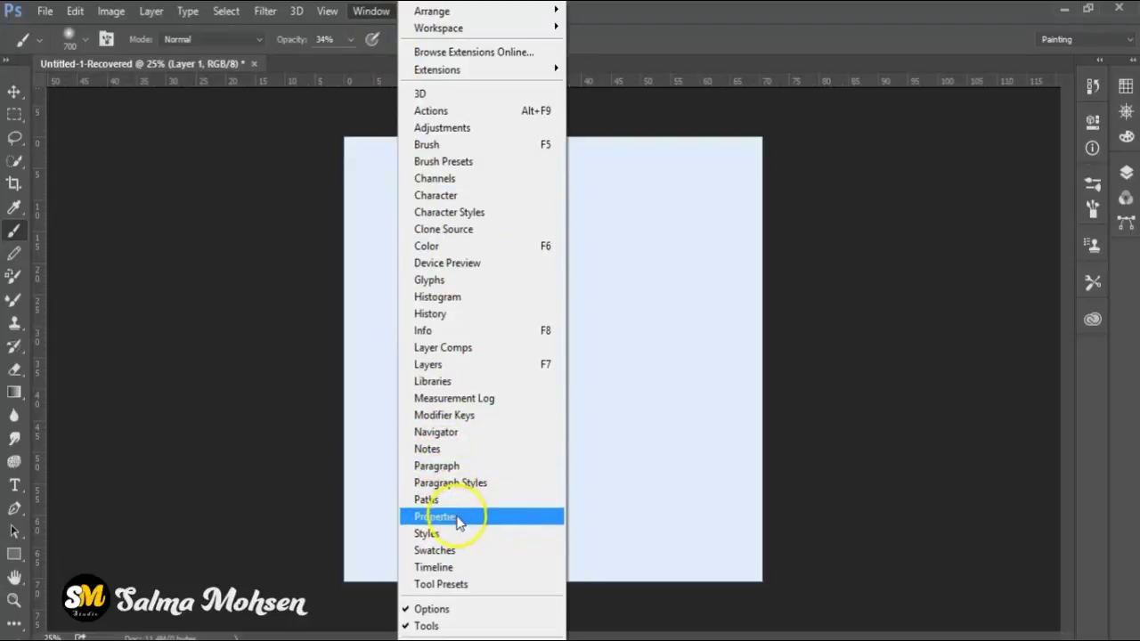
pyautogui.click(457, 584)
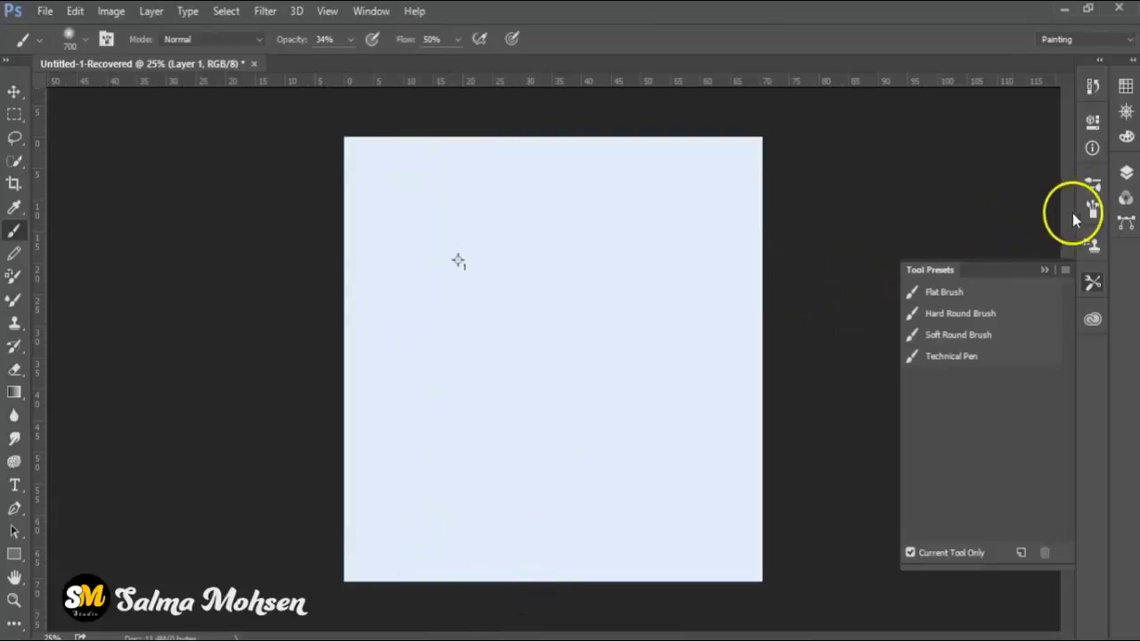
pyautogui.click(946, 294)
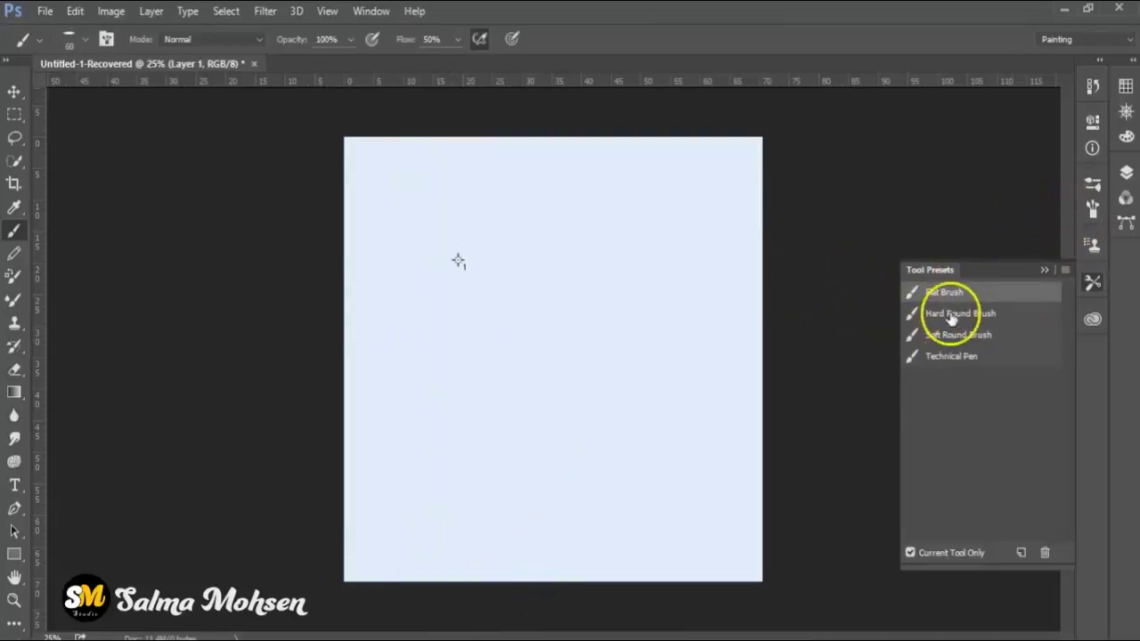
pyautogui.click(957, 314)
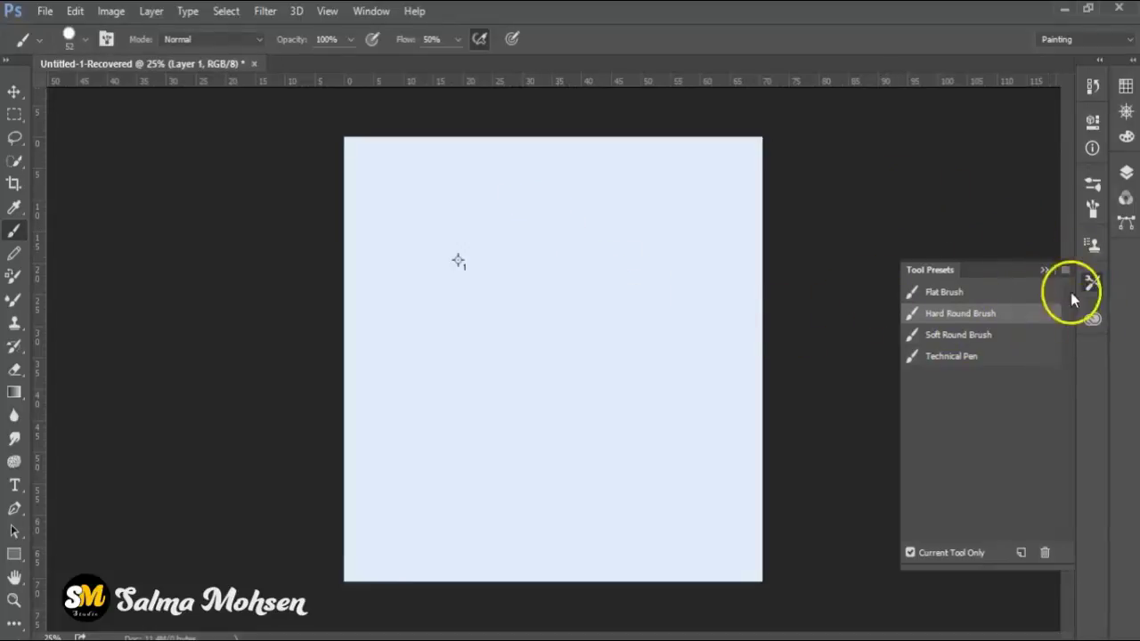
pyautogui.click(944, 292)
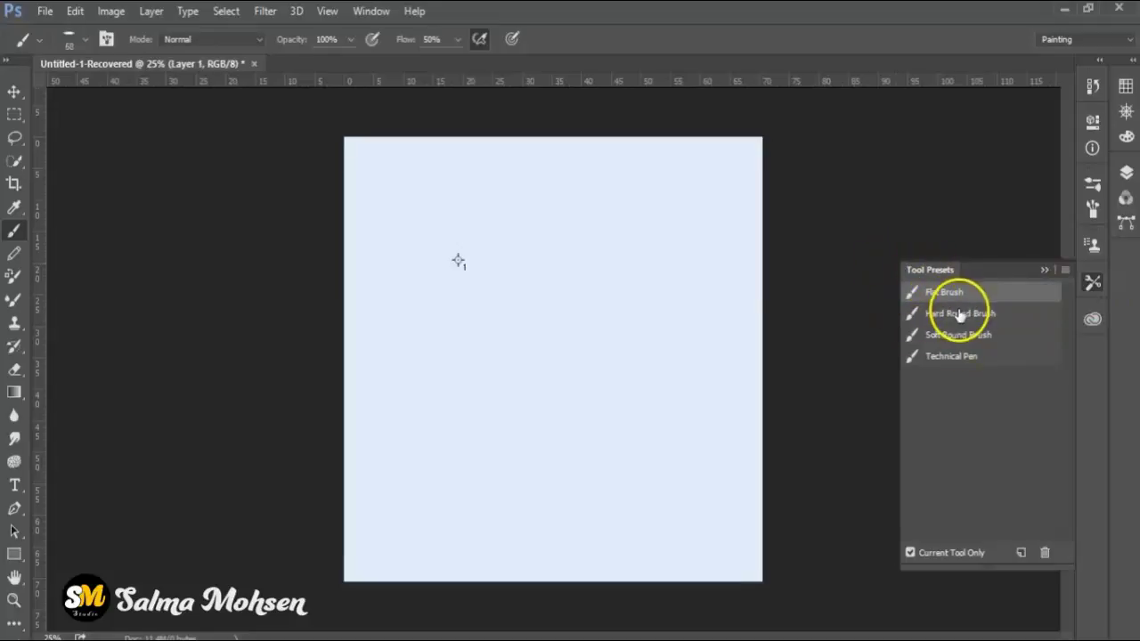
# - Undo a test stroke, then paint black and grey flat strokes at top and a zigzag below
pyautogui.moveTo(454, 210); pyautogui.dragTo(330, 309)
pyautogui.hotkey('ctrl', 'z')
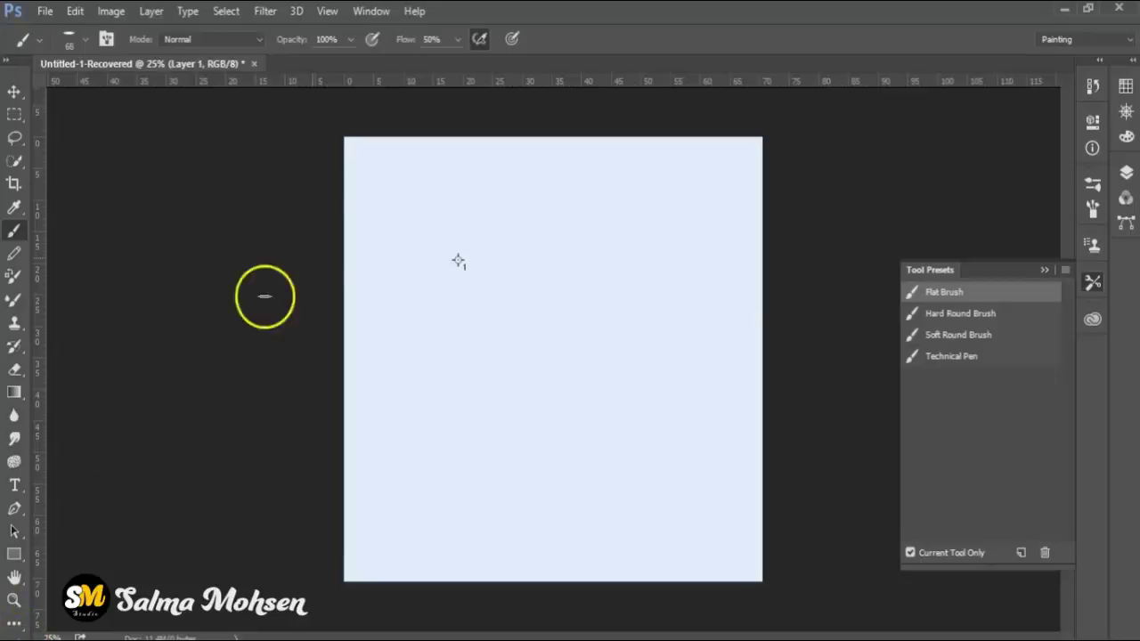
pyautogui.moveTo(412, 191)
pyautogui.mouseDown()
pyautogui.moveTo(407, 224)
pyautogui.moveTo(445, 254)
pyautogui.mouseUp()
pyautogui.moveTo(454, 198)
pyautogui.mouseDown()
pyautogui.moveTo(526, 211)
pyautogui.moveTo(486, 263)
pyautogui.mouseUp()
pyautogui.moveTo(526, 212)
pyautogui.mouseDown()
pyautogui.moveTo(532, 263)
pyautogui.moveTo(611, 262)
pyautogui.moveTo(686, 234)
pyautogui.mouseUp()
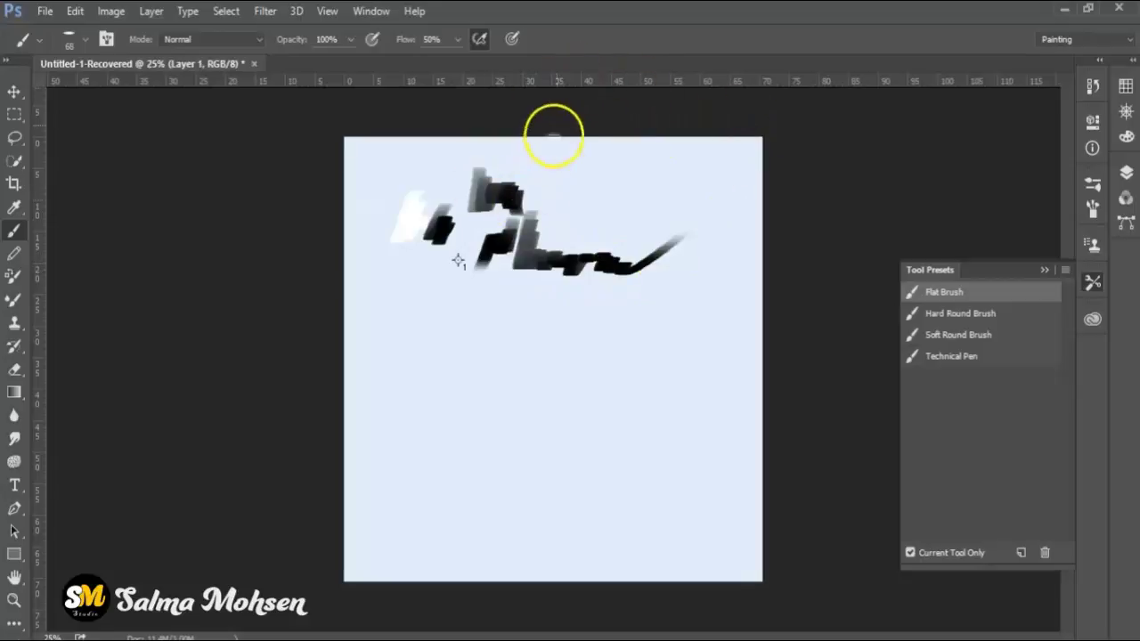
pyautogui.moveTo(517, 186)
pyautogui.mouseDown()
pyautogui.moveTo(537, 172)
pyautogui.moveTo(628, 183)
pyautogui.mouseUp()
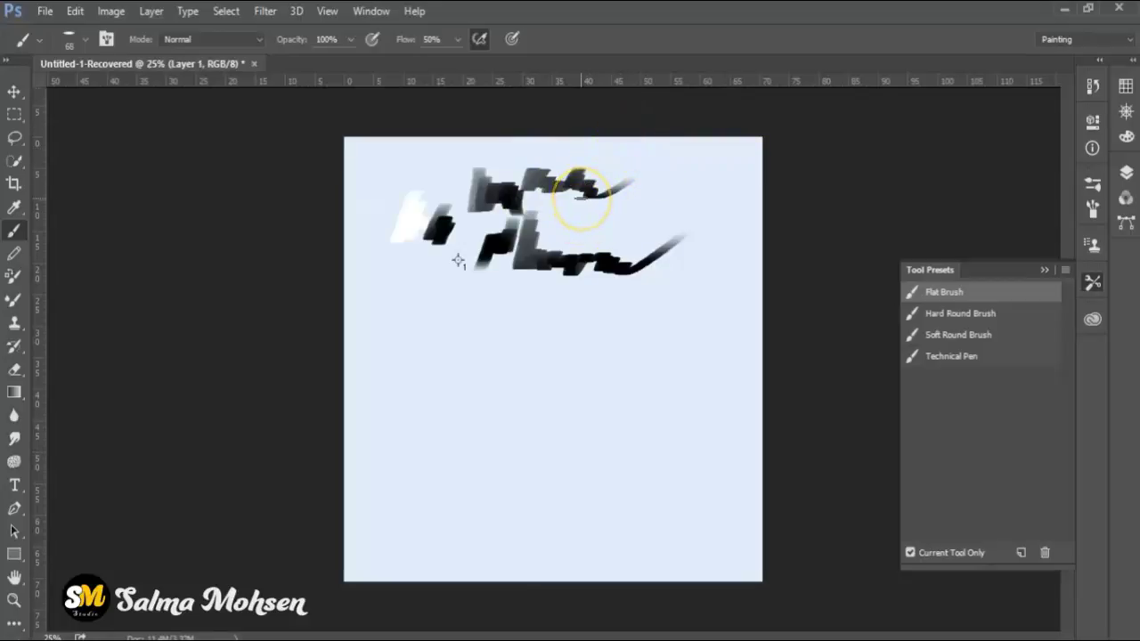
pyautogui.moveTo(445, 319)
pyautogui.mouseDown()
pyautogui.moveTo(454, 382)
pyautogui.moveTo(471, 330)
pyautogui.moveTo(484, 331)
pyautogui.moveTo(505, 380)
pyautogui.moveTo(529, 382)
pyautogui.moveTo(553, 293)
pyautogui.moveTo(584, 347)
pyautogui.moveTo(595, 333)
pyautogui.mouseUp()
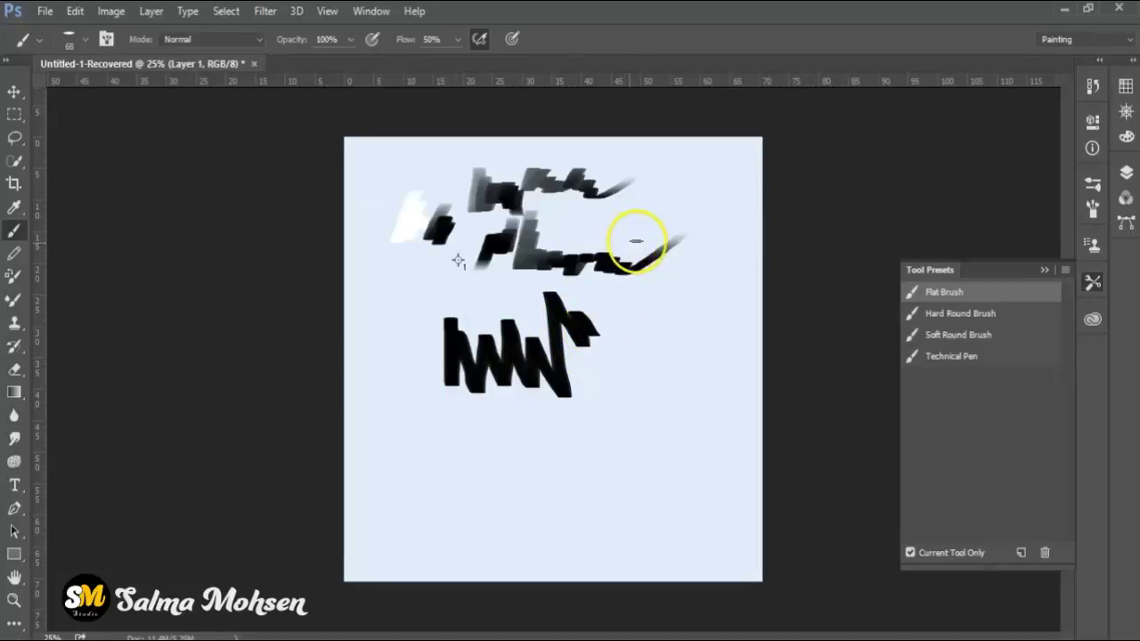
# - Open the full Brush settings panel, flipping between it and the brush presets list
pyautogui.click(1088, 188)
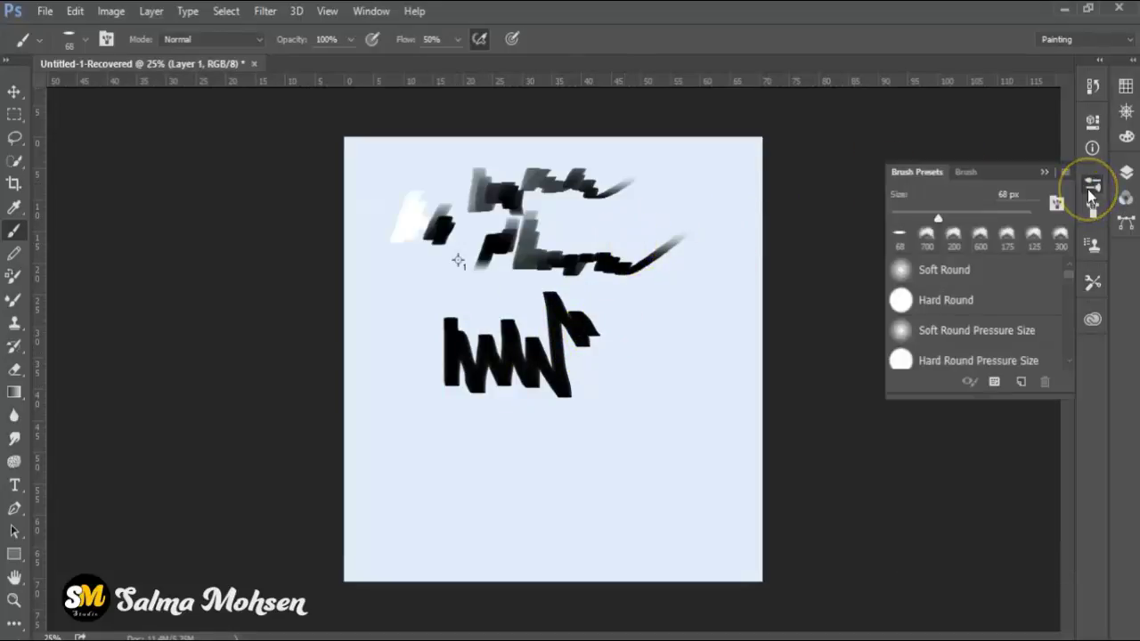
pyautogui.click(964, 174)
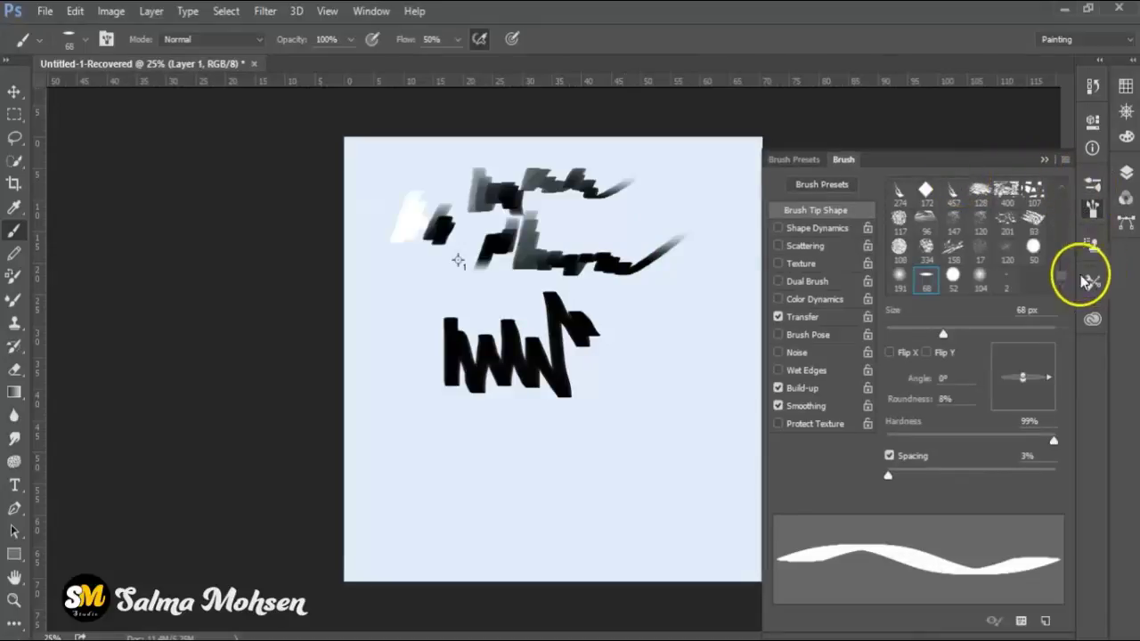
pyautogui.click(789, 161)
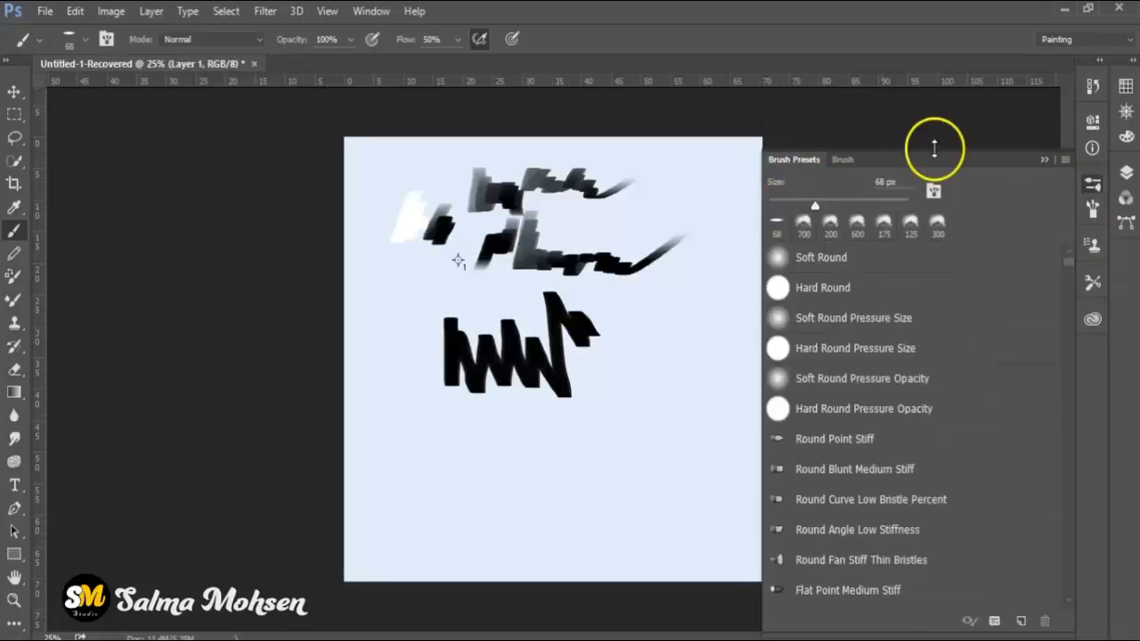
pyautogui.click(1094, 223)
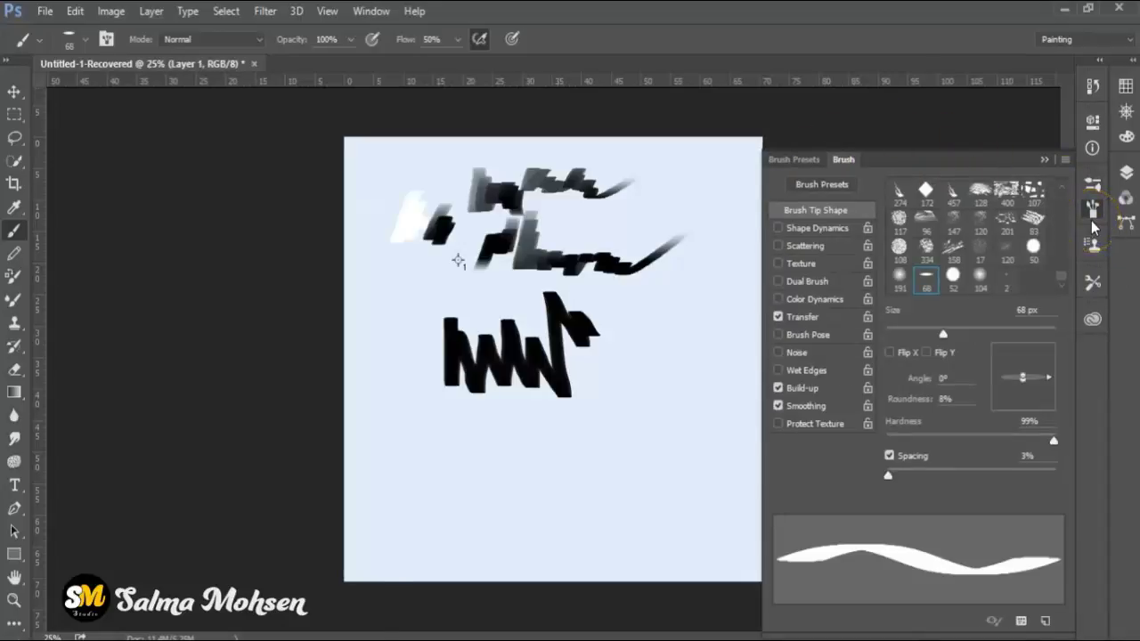
pyautogui.click(789, 162)
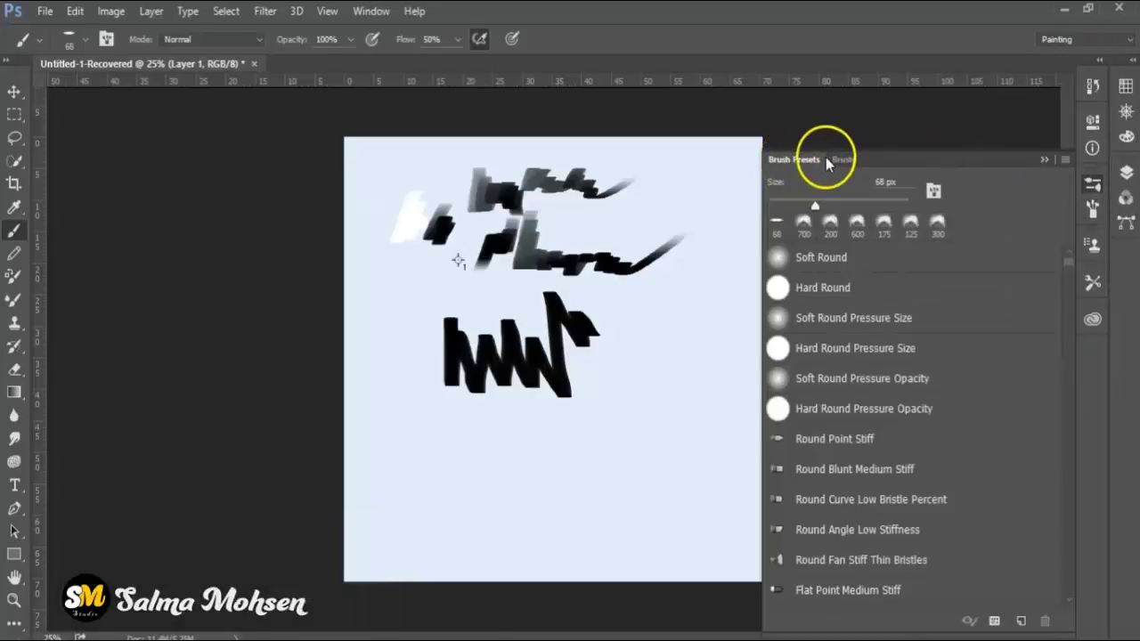
pyautogui.click(842, 159)
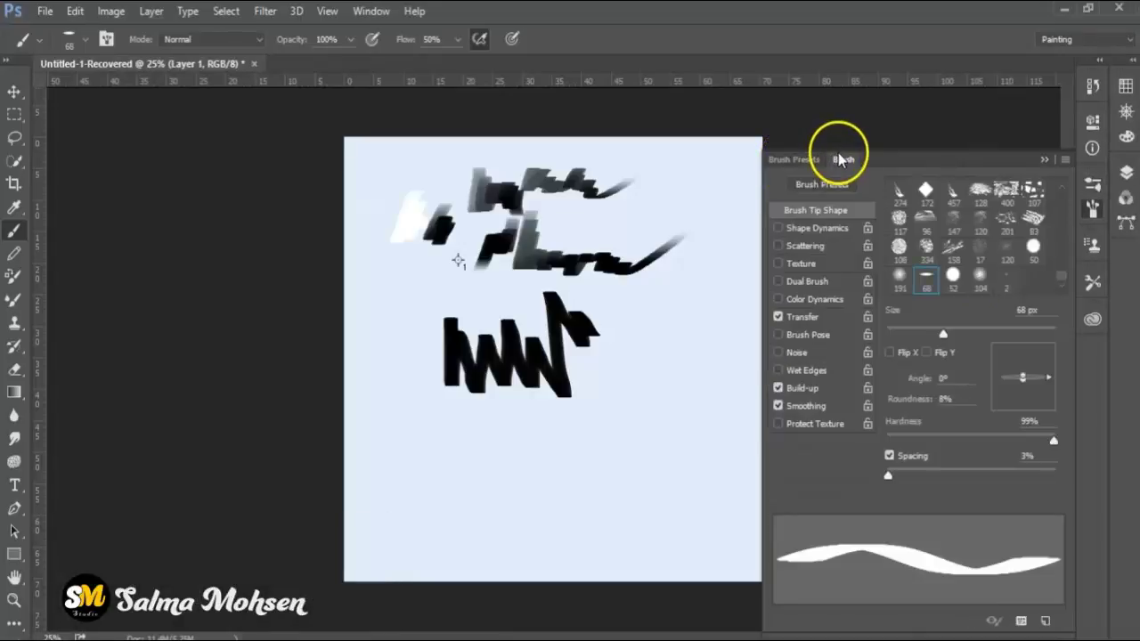
# - Toggle Shape Dynamics on and off, and set Transfer opacity control to Pen Pressure
pyautogui.click(831, 320)
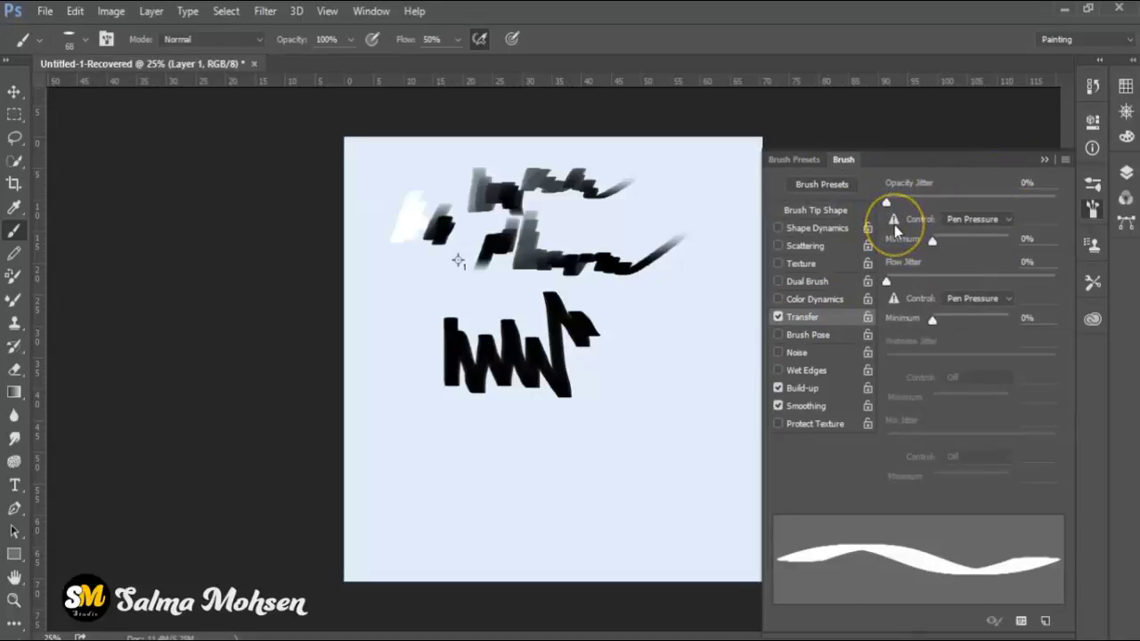
pyautogui.click(817, 229)
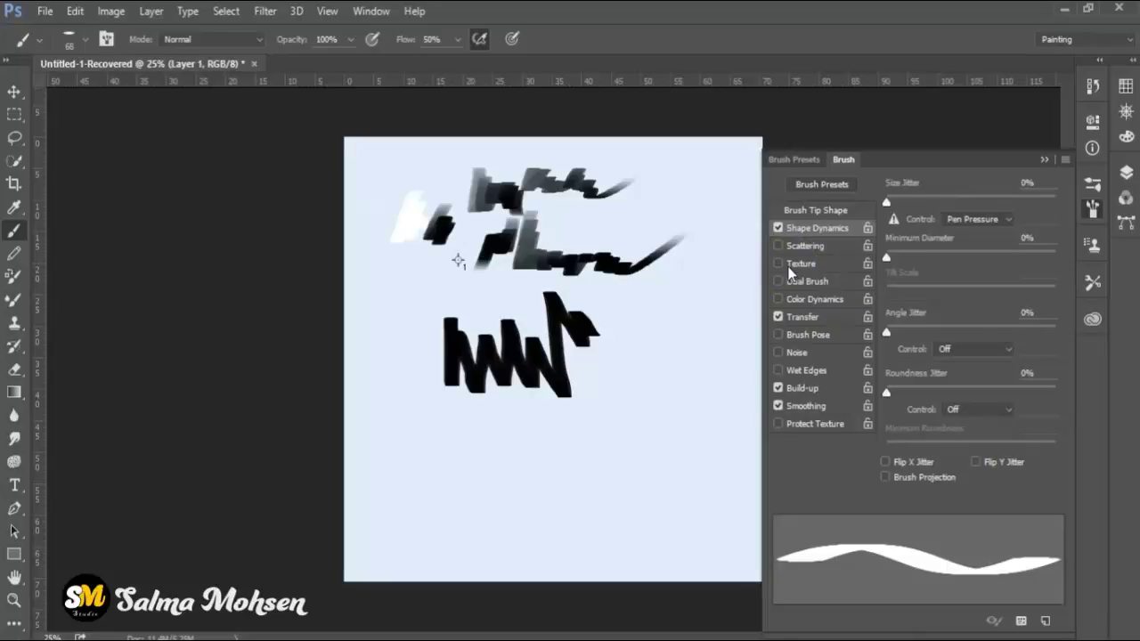
pyautogui.click(778, 228)
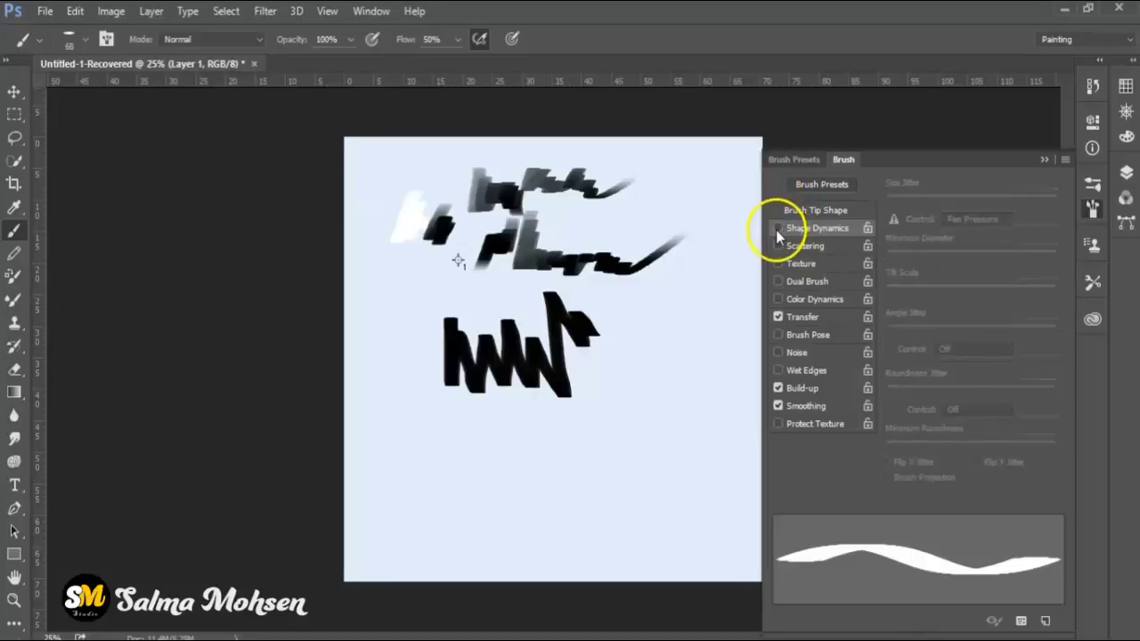
pyautogui.click(802, 319)
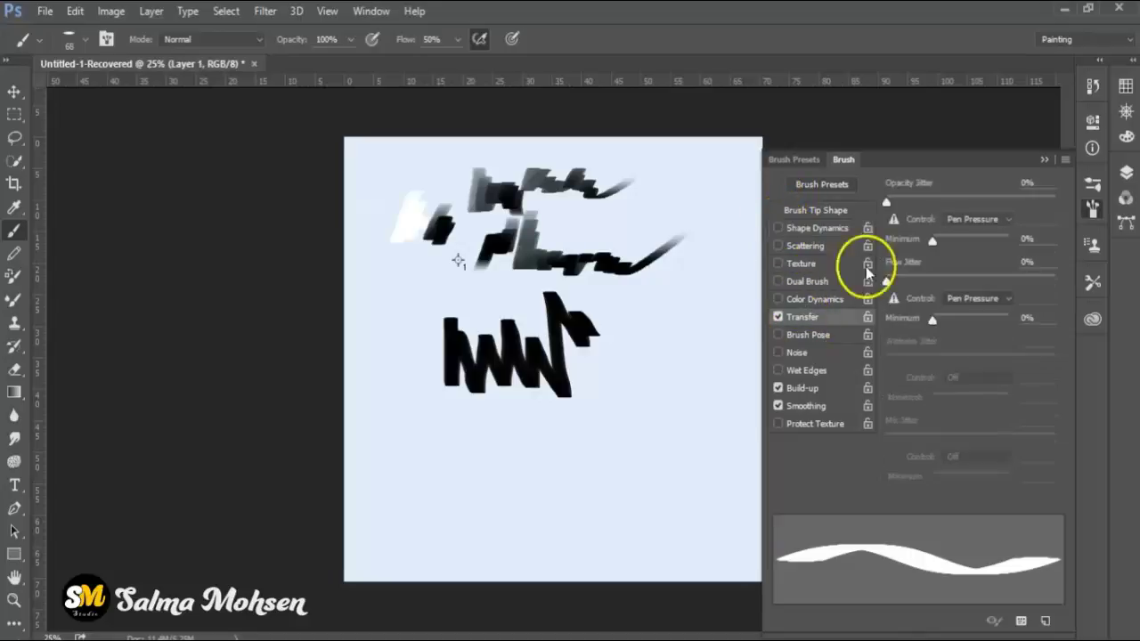
pyautogui.click(967, 221)
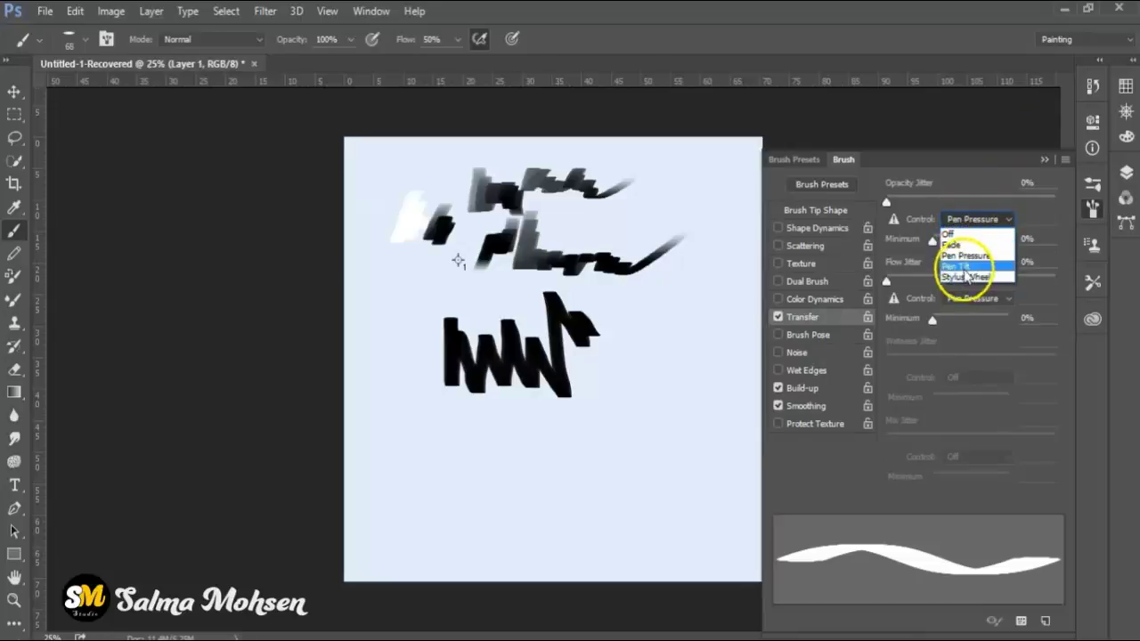
pyautogui.click(962, 257)
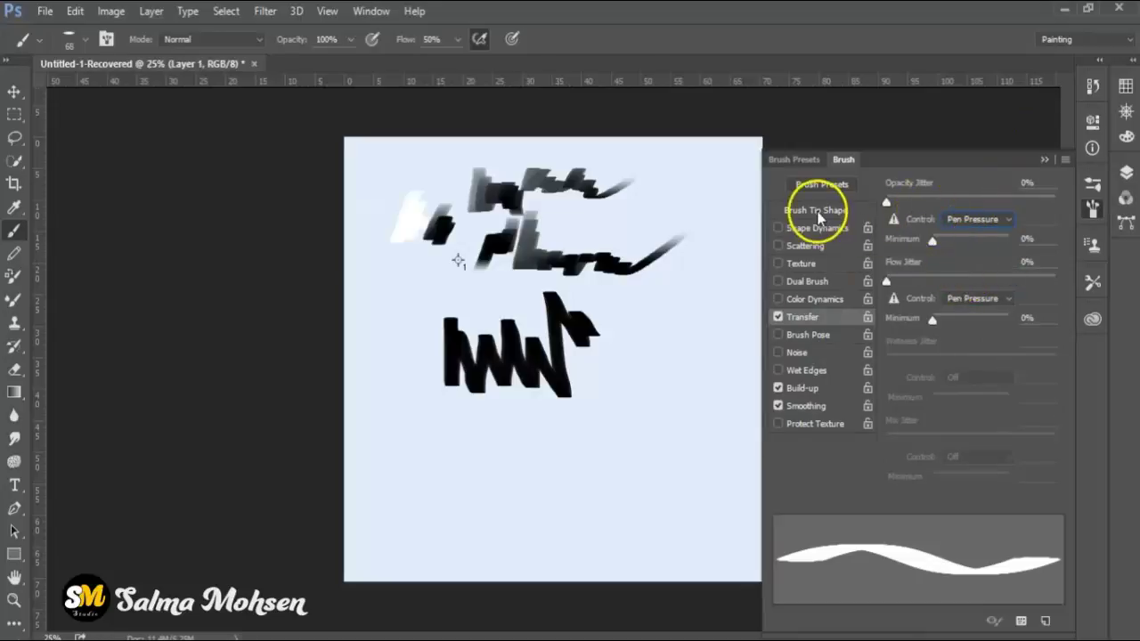
# - Extend the black zigzag, add a small dark upper mark, and collapse the brush settings
pyautogui.moveTo(604, 328); pyautogui.dragTo(658, 397)
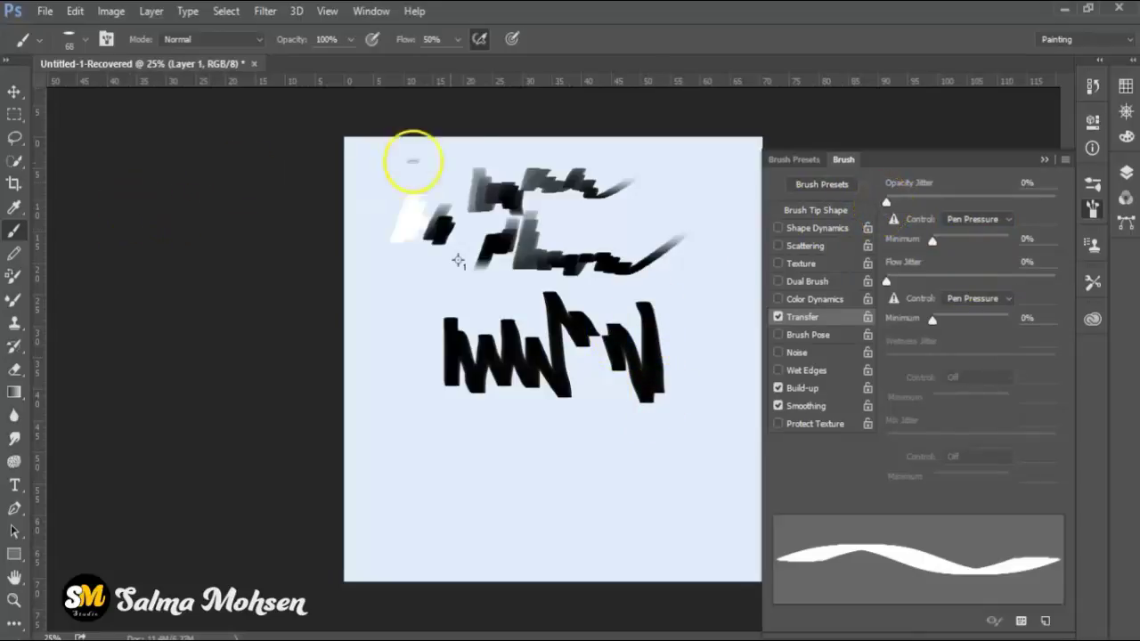
pyautogui.moveTo(662, 178)
pyautogui.mouseDown()
pyautogui.moveTo(667, 189)
pyautogui.moveTo(593, 237)
pyautogui.mouseUp()
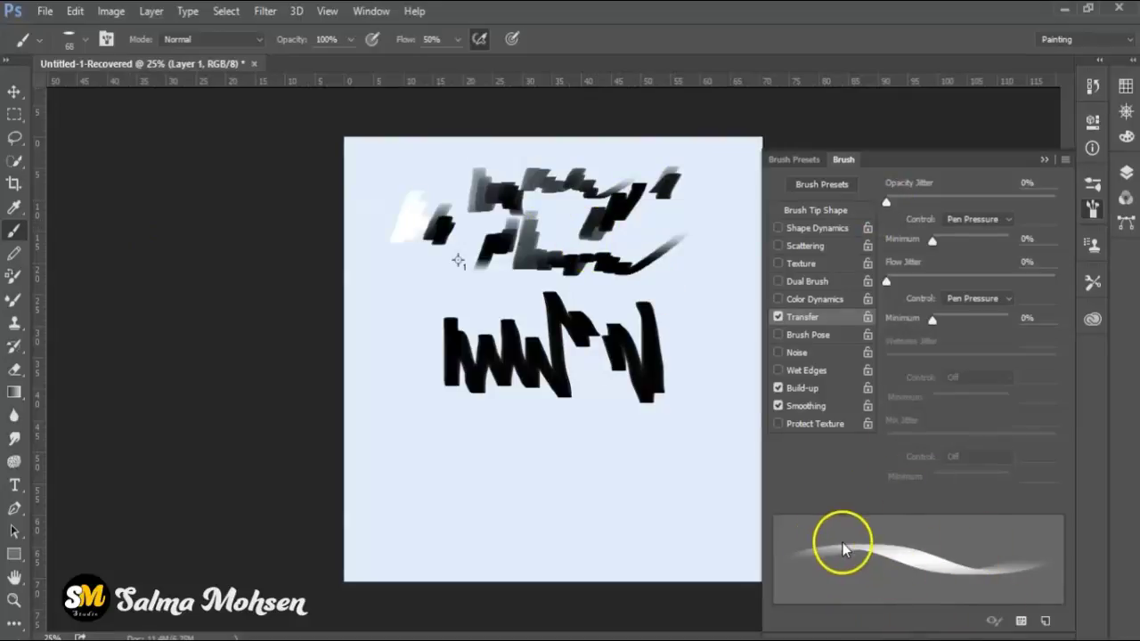
pyautogui.click(1042, 160)
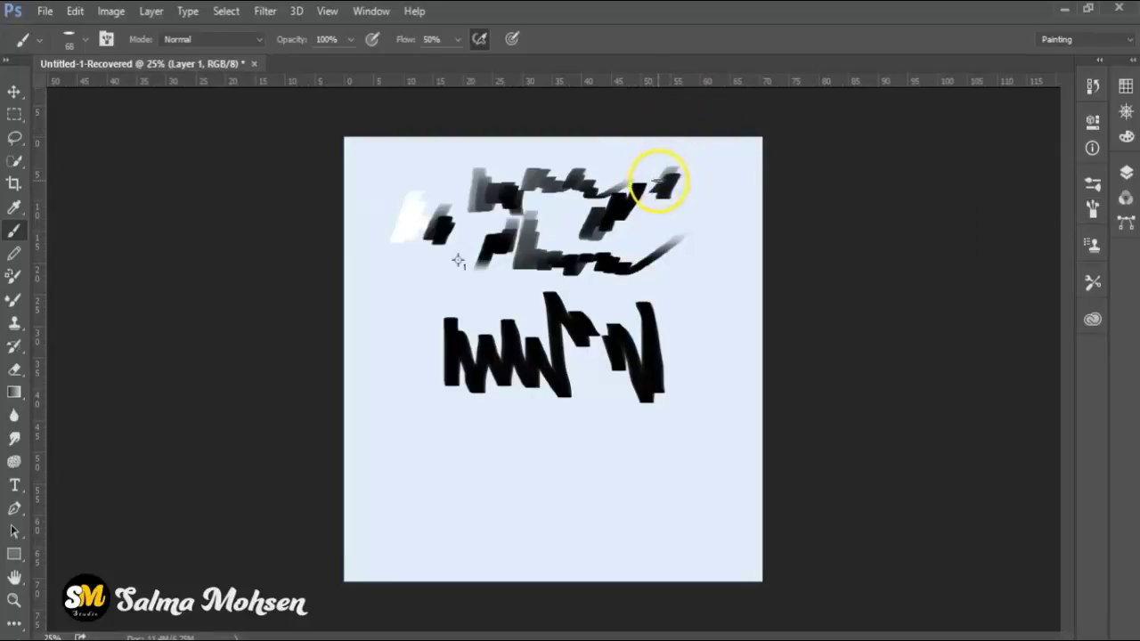
# - Paint dark strokes down the right side and a grey stroke over the zigzag, then undock the Tools panel
pyautogui.moveTo(663, 182); pyautogui.dragTo(689, 297)
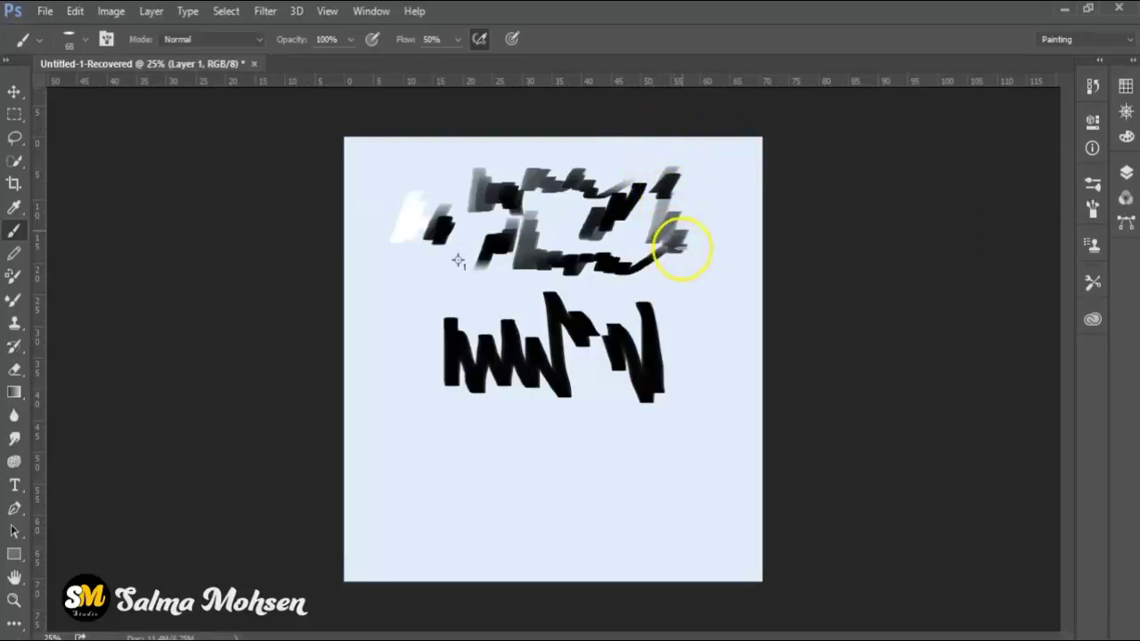
pyautogui.moveTo(688, 297); pyautogui.dragTo(705, 280)
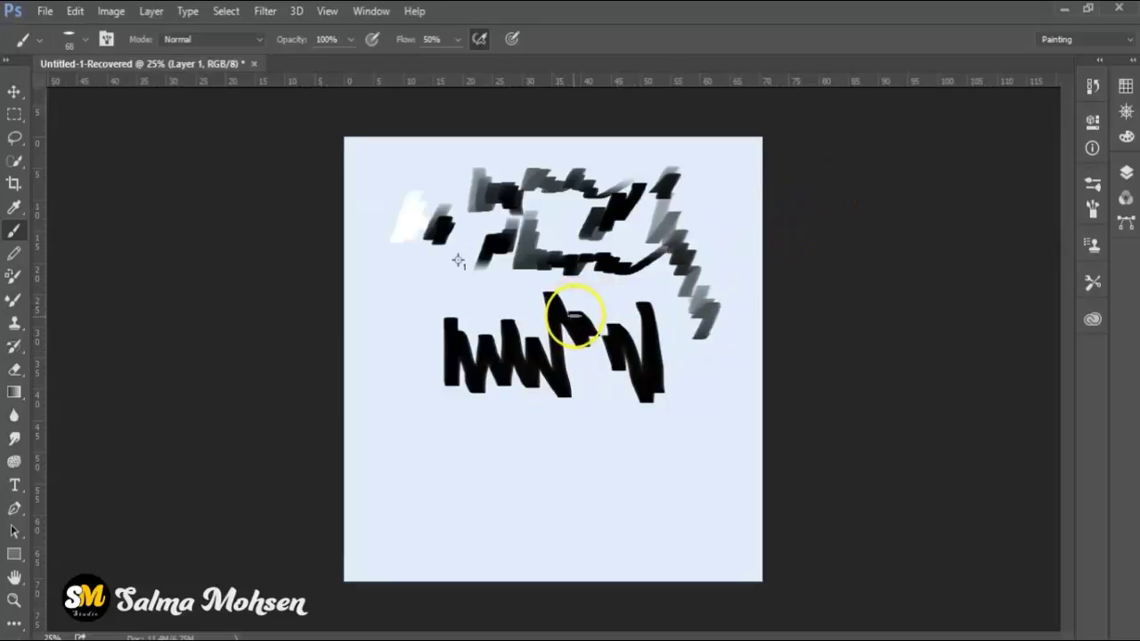
pyautogui.moveTo(381, 285)
pyautogui.mouseDown()
pyautogui.moveTo(415, 361)
pyautogui.moveTo(413, 400)
pyautogui.moveTo(468, 436)
pyautogui.moveTo(540, 400)
pyautogui.moveTo(576, 400)
pyautogui.moveTo(583, 413)
pyautogui.moveTo(584, 385)
pyautogui.moveTo(565, 397)
pyautogui.moveTo(603, 344)
pyautogui.moveTo(565, 395)
pyautogui.moveTo(613, 369)
pyautogui.mouseUp()
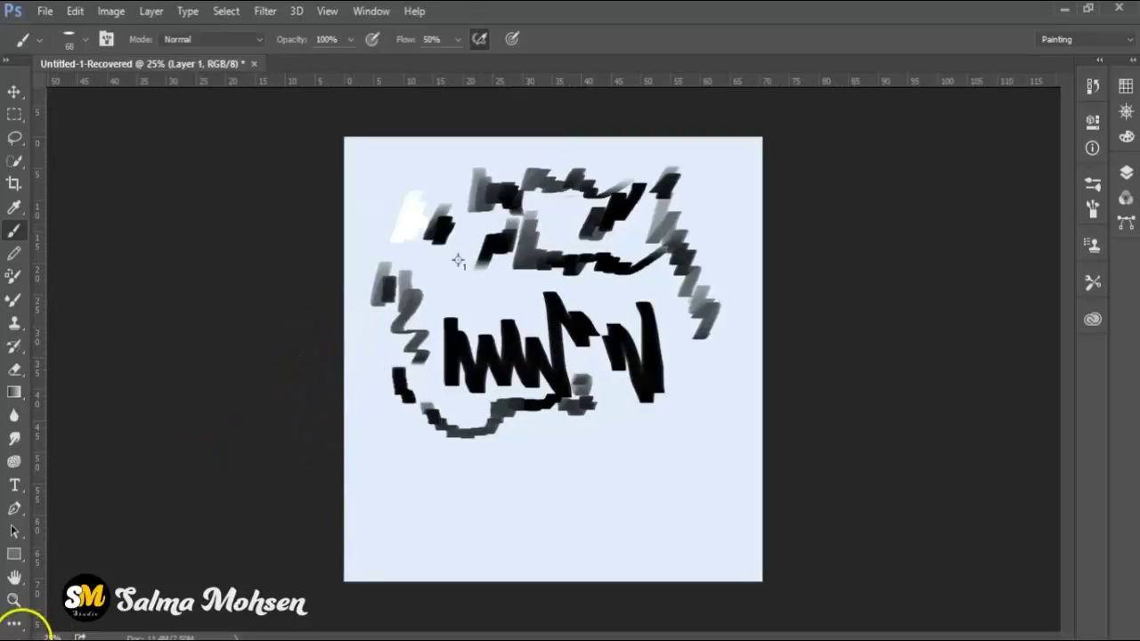
pyautogui.moveTo(11, 60); pyautogui.dragTo(26, 35)
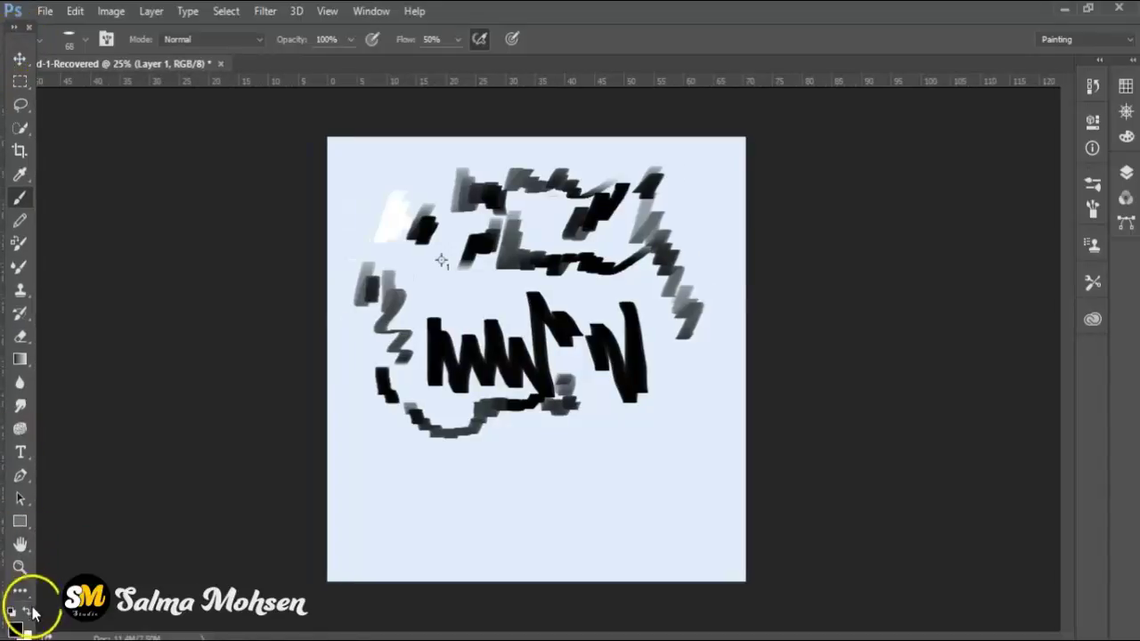
# - Set the foreground colour to a lighter, brighter red in the Color Picker
pyautogui.click(16, 628)
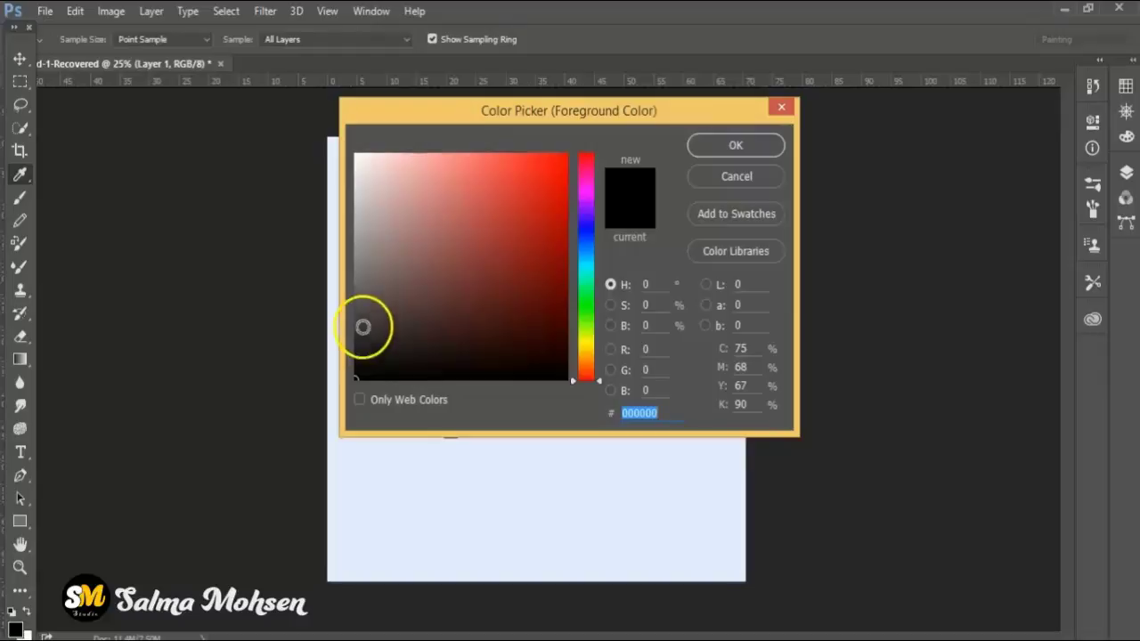
pyautogui.press('Escape')
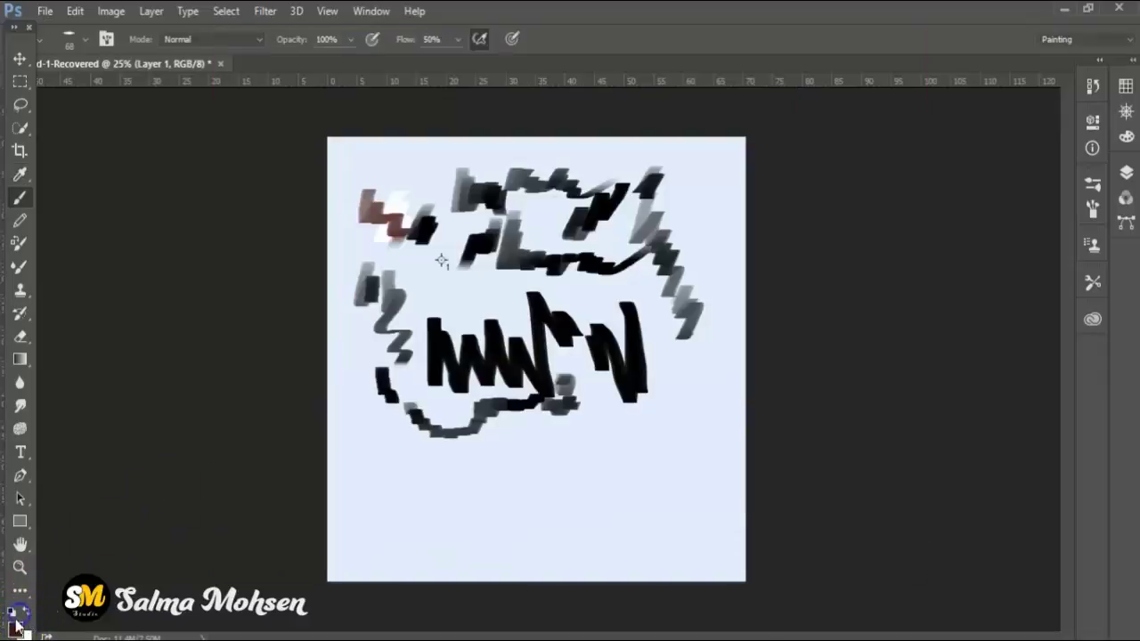
pyautogui.click(14, 630)
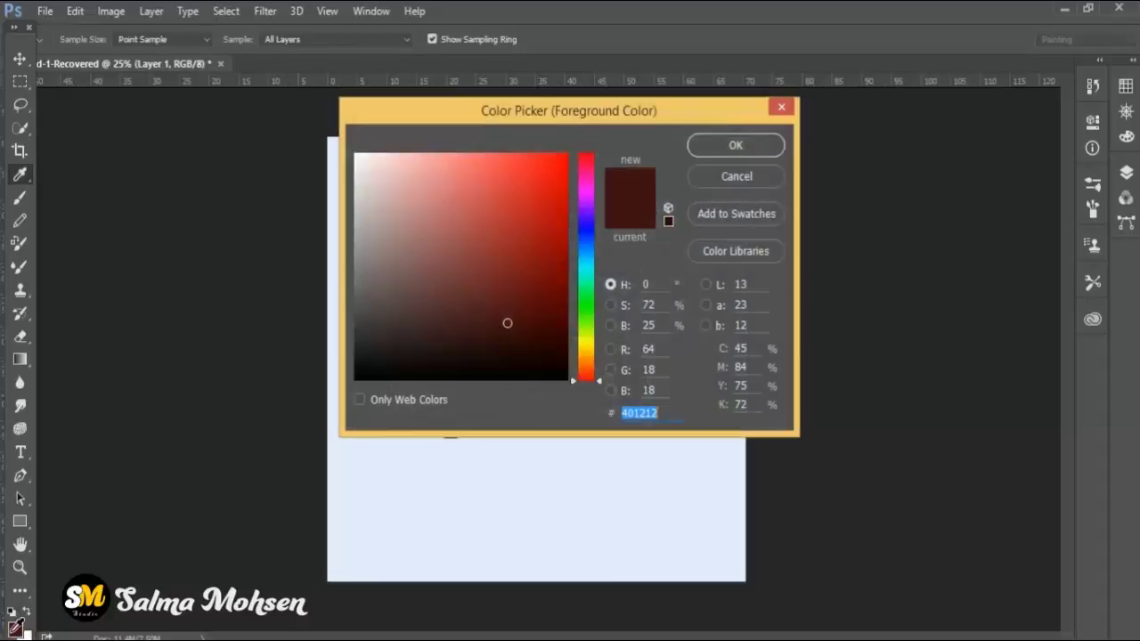
pyautogui.moveTo(416, 119); pyautogui.dragTo(346, 201)
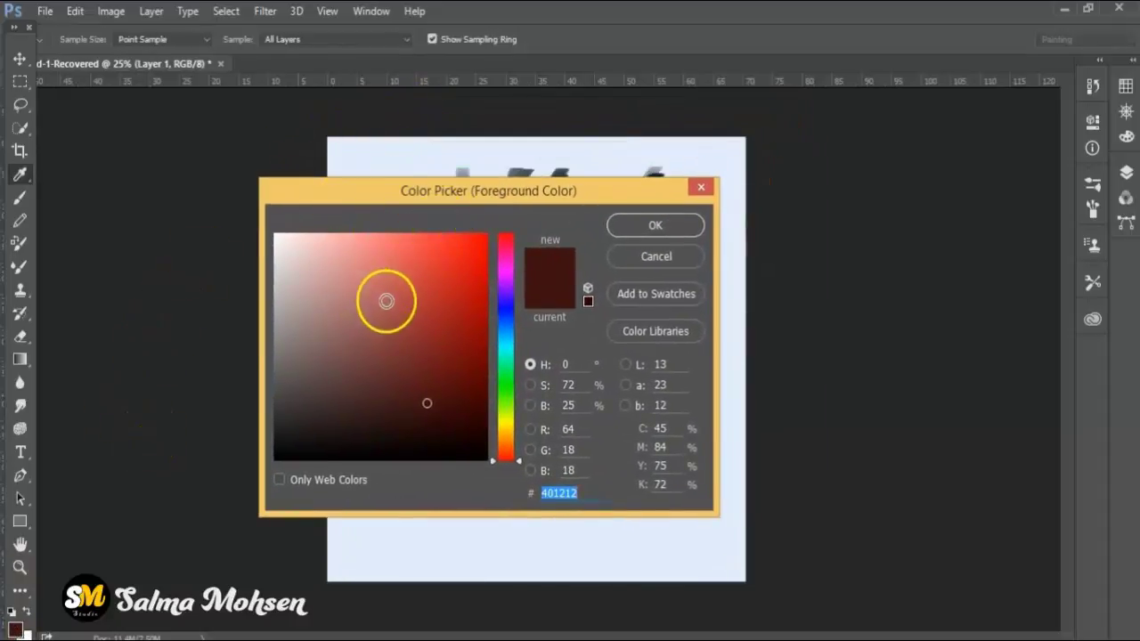
pyautogui.moveTo(412, 301)
pyautogui.mouseDown()
pyautogui.moveTo(410, 335)
pyautogui.moveTo(415, 294)
pyautogui.mouseUp()
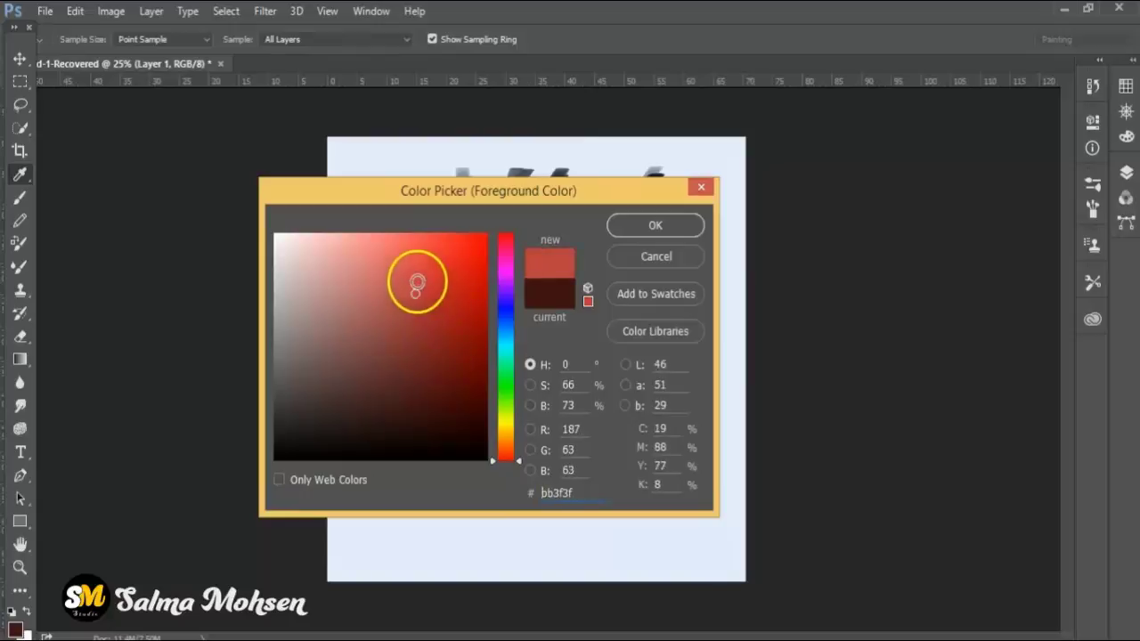
pyautogui.click(648, 258)
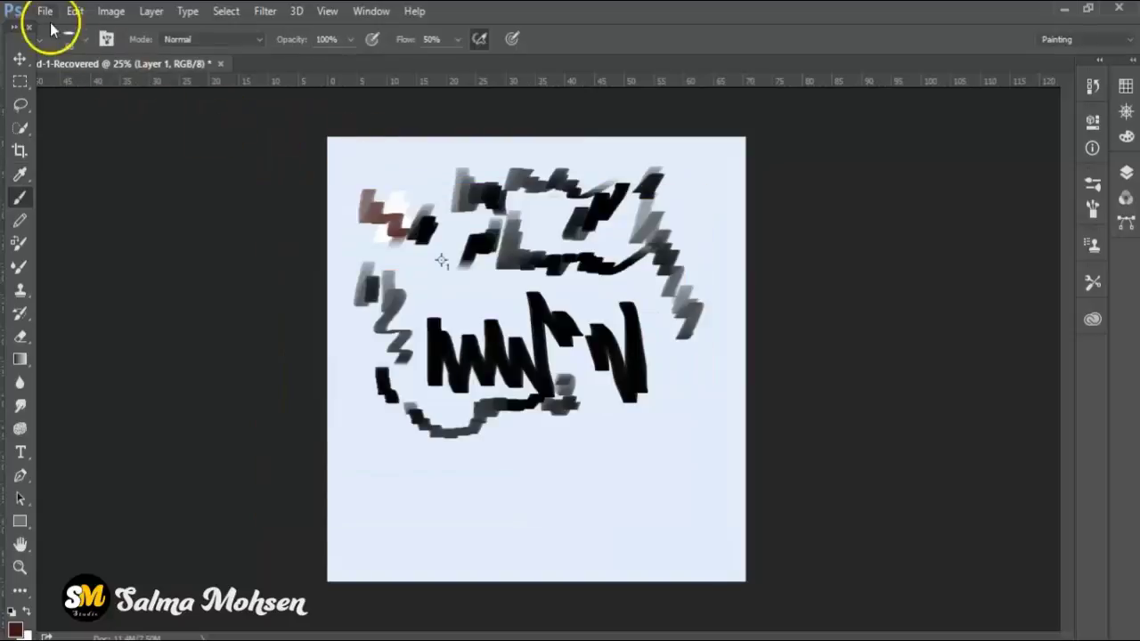
pyautogui.click(75, 11)
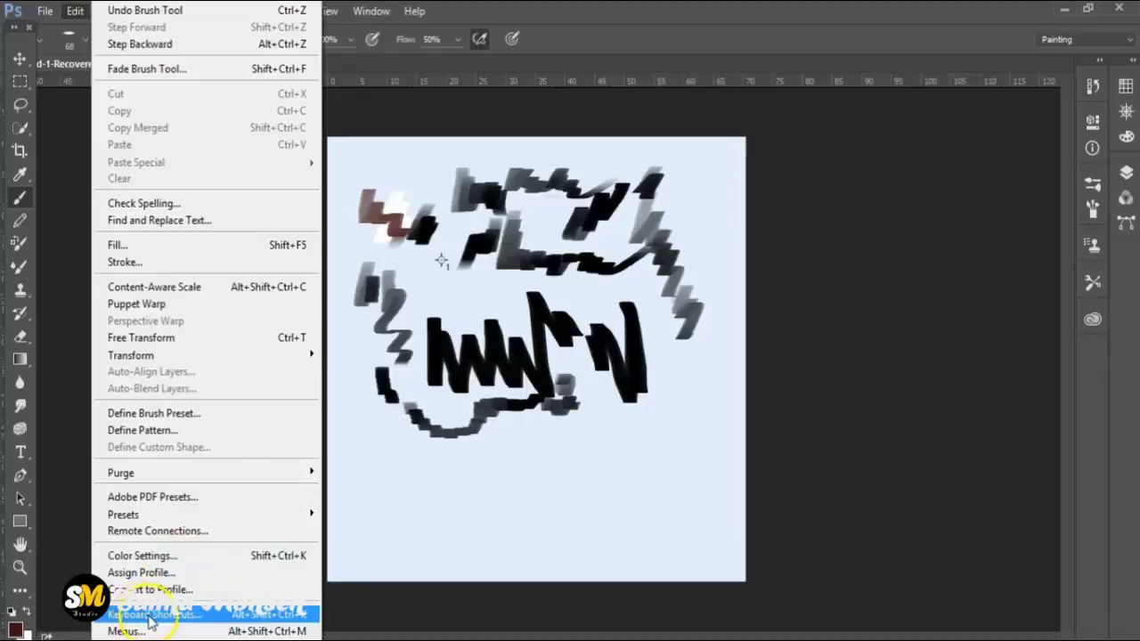
pyautogui.click(154, 614)
pyautogui.click(370, 107)
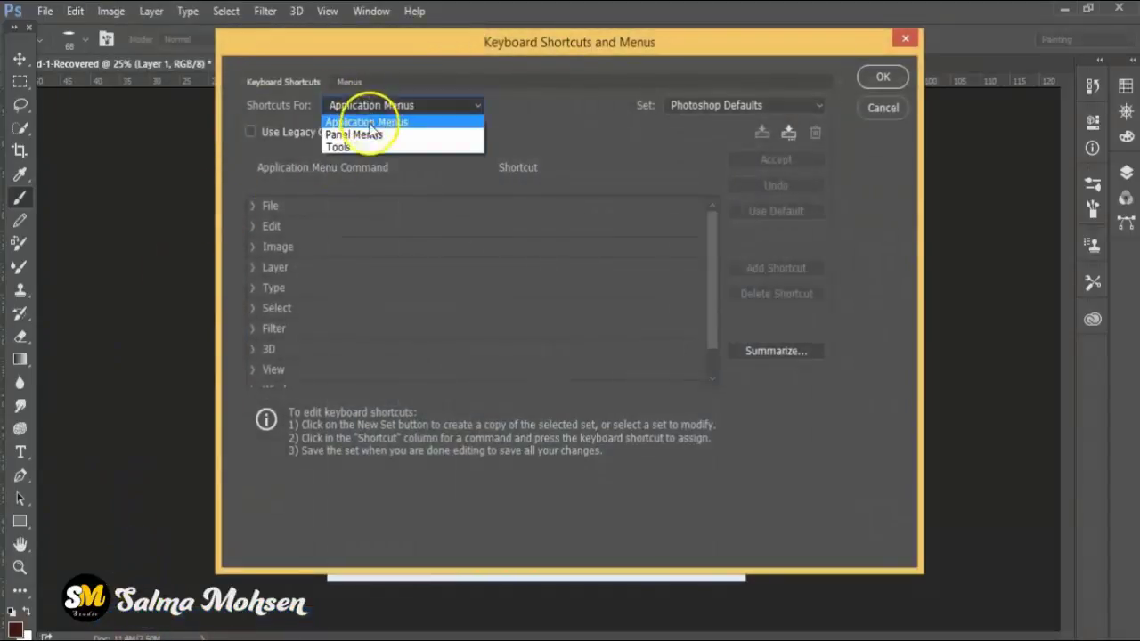
pyautogui.click(358, 145)
pyautogui.moveTo(717, 226); pyautogui.dragTo(690, 367)
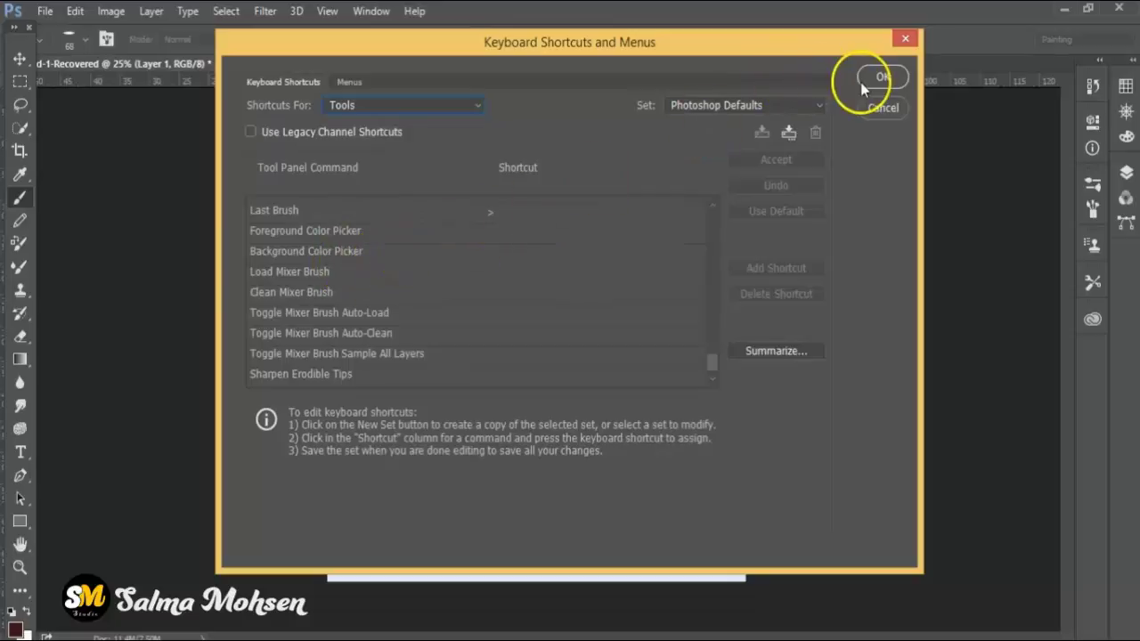
pyautogui.click(882, 108)
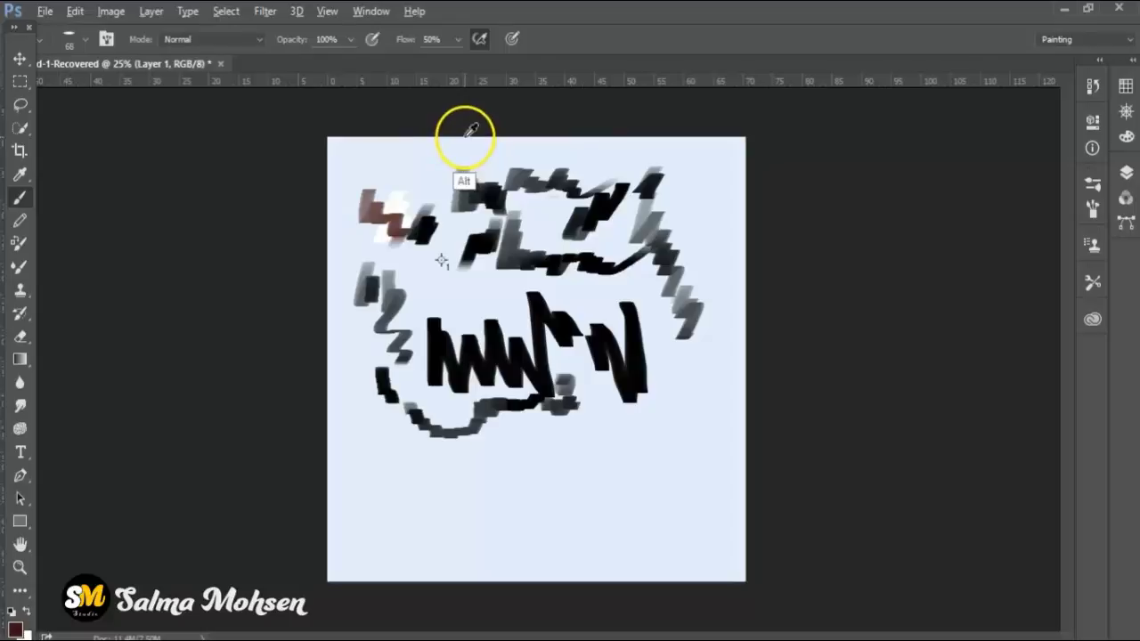
# - Pick a dark green from the on-canvas HUD picker, then clear the canvas to white with Ctrl+Backspace
pyautogui.keyDown('alt'); pyautogui.keyDown('shift'); pyautogui.rightClick(469, 223); pyautogui.keyUp('shift'); pyautogui.keyUp('alt')
pyautogui.moveTo(460, 183)
pyautogui.mouseDown()
pyautogui.moveTo(484, 152)
pyautogui.moveTo(508, 190)
pyautogui.moveTo(546, 127)
pyautogui.moveTo(545, 179)
pyautogui.moveTo(488, 195)
pyautogui.moveTo(506, 122)
pyautogui.moveTo(466, 135)
pyautogui.moveTo(479, 178)
pyautogui.moveTo(425, 195)
pyautogui.moveTo(443, 203)
pyautogui.mouseUp()
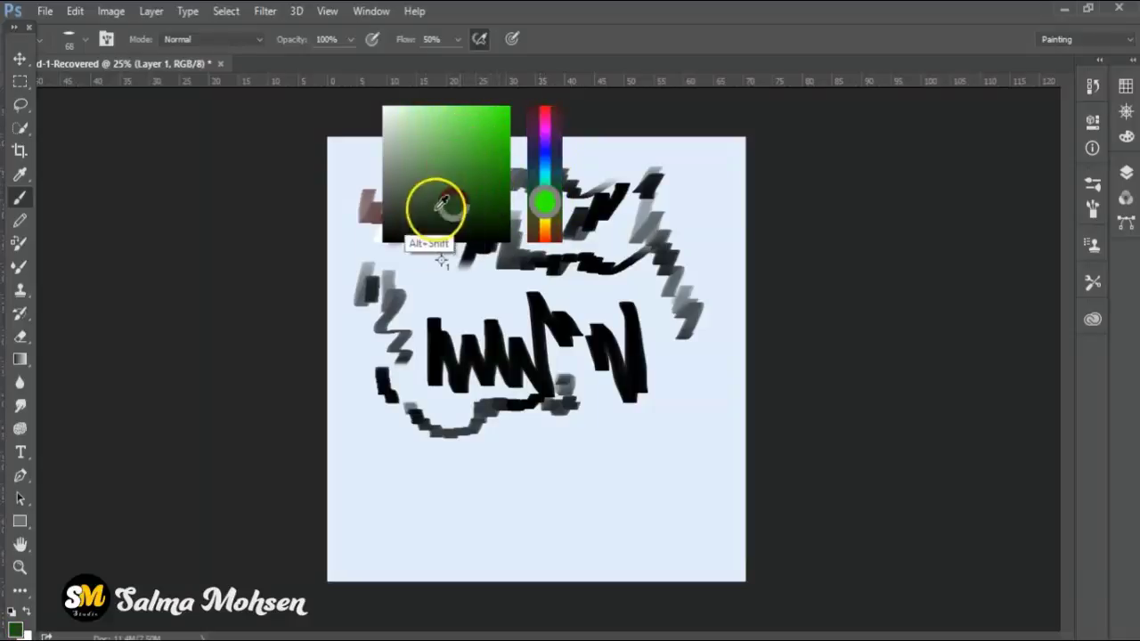
pyautogui.rightClick(445, 261)
pyautogui.click(405, 214)
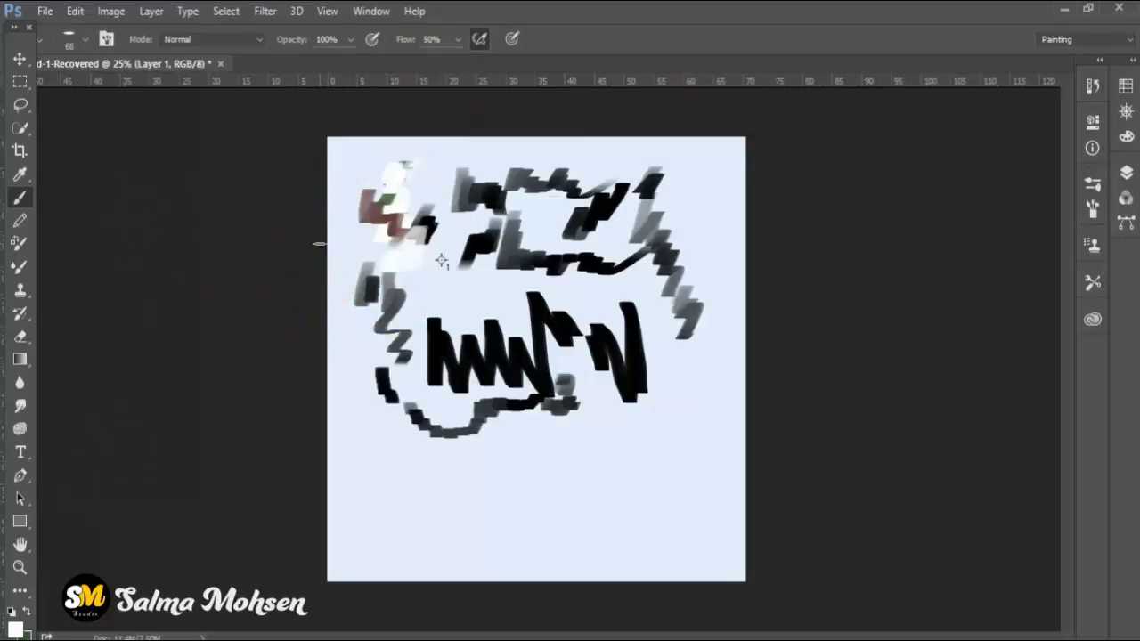
pyautogui.hotkey('ctrl', 'BackSpace')
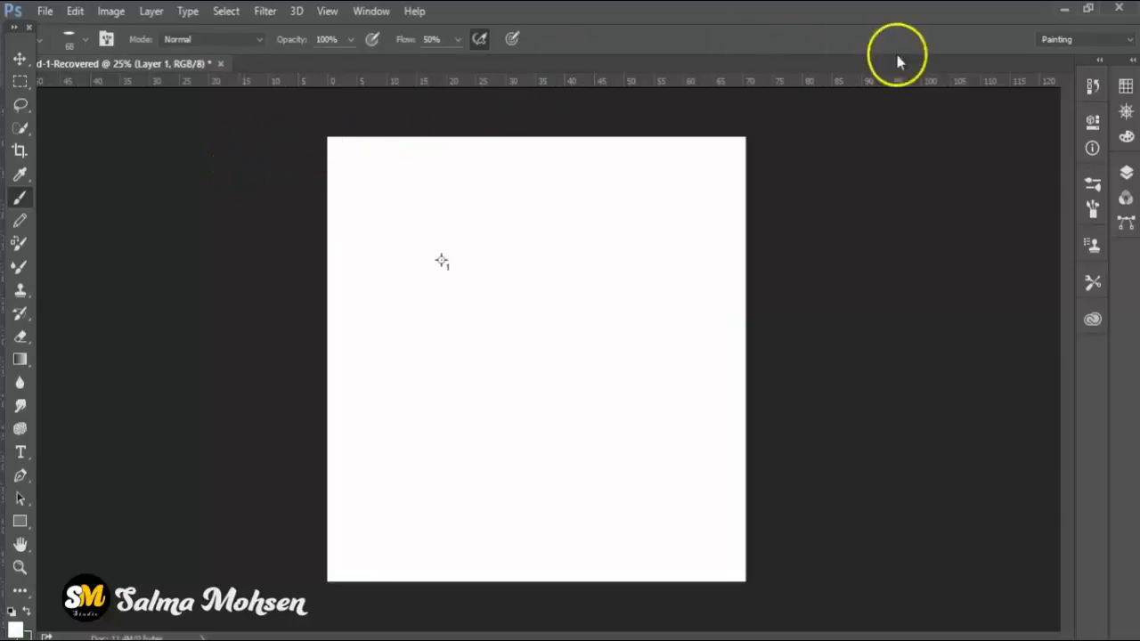
# - Glance at the layers, then paint a dark green Flat Brush zigzag near the top
pyautogui.click(1126, 174)
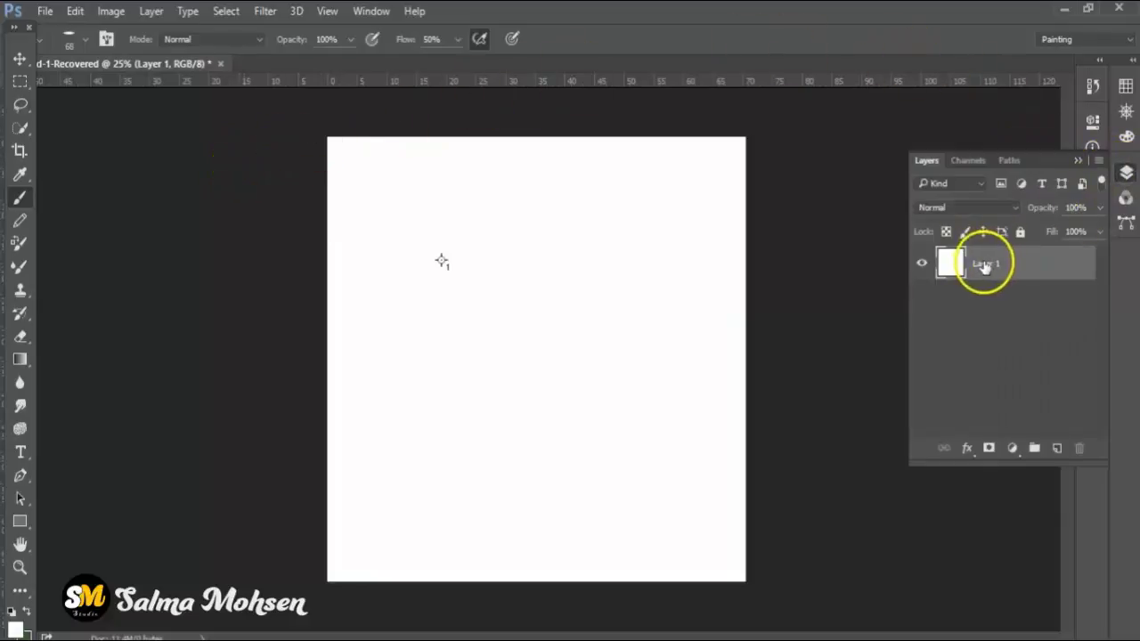
pyautogui.click(1078, 160)
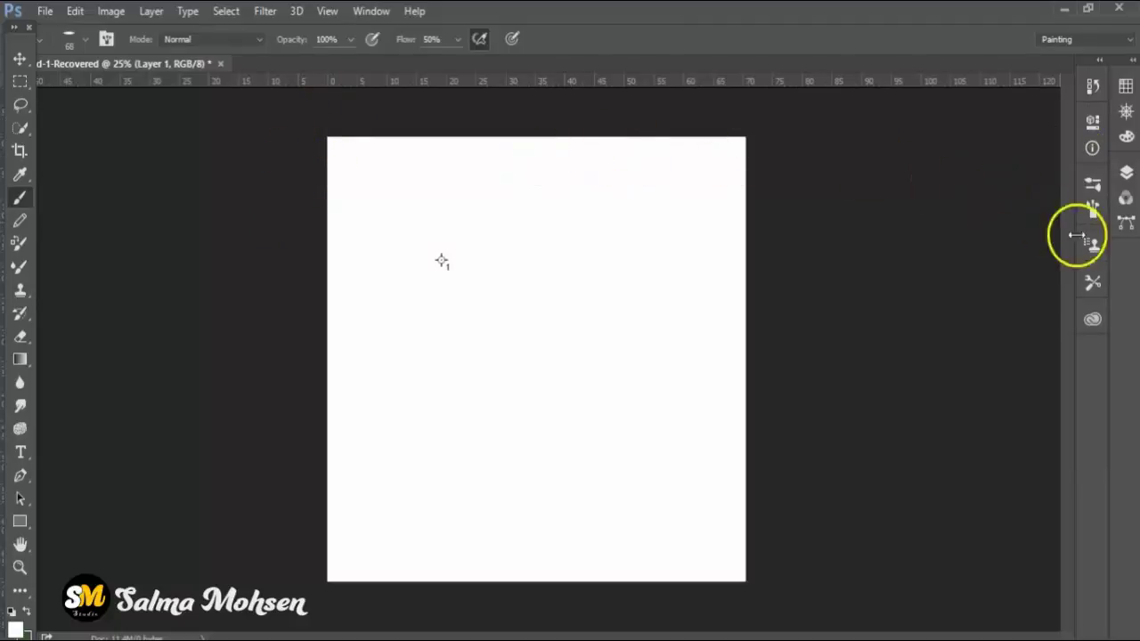
pyautogui.click(1089, 283)
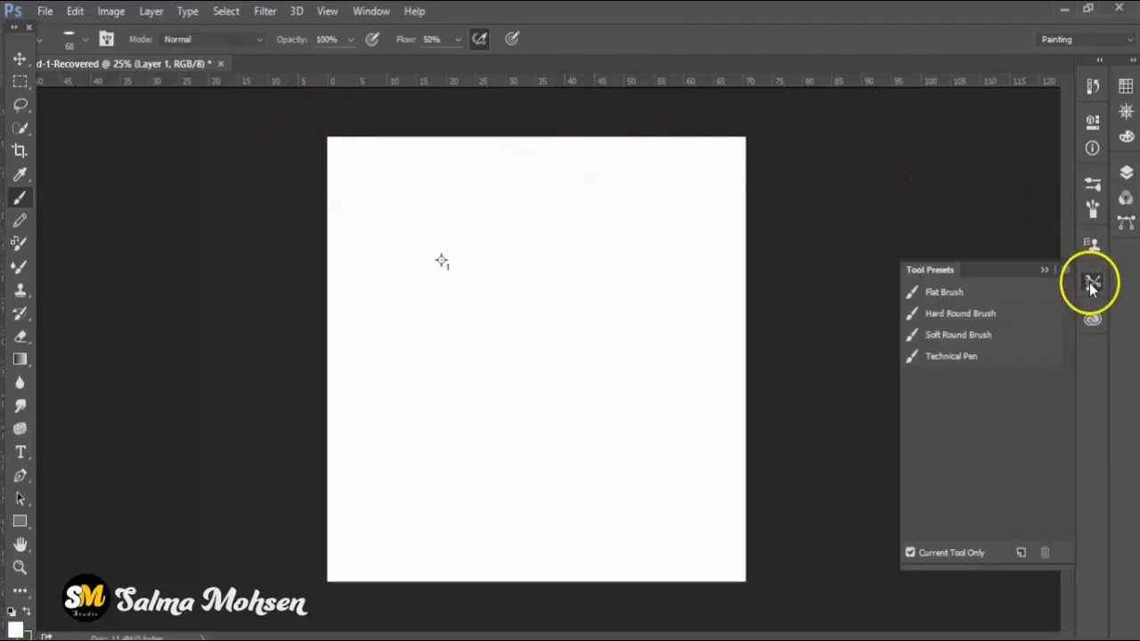
pyautogui.click(938, 291)
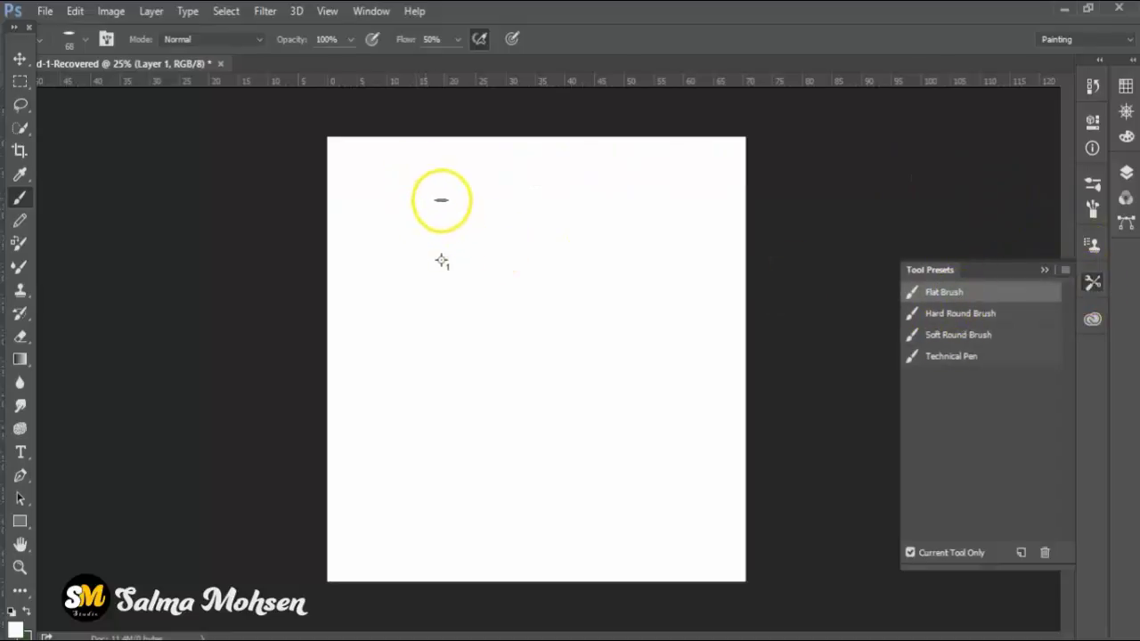
pyautogui.moveTo(445, 160); pyautogui.dragTo(471, 219)
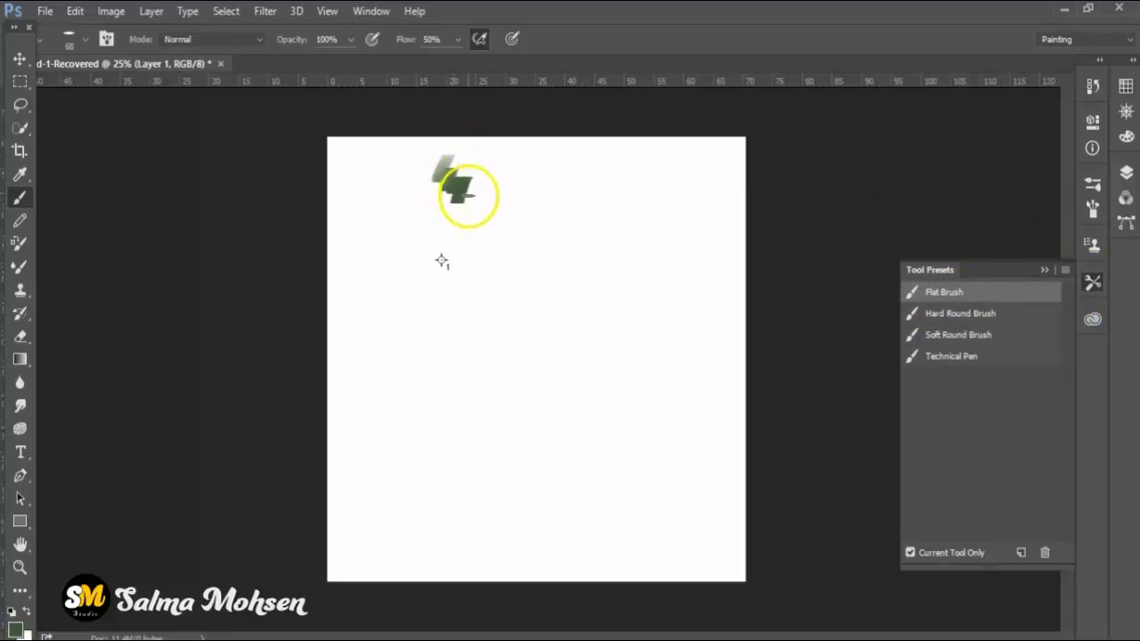
# - Paint green test strokes with the Hard Round, Soft Round and Technical Pen presets
pyautogui.click(973, 313)
pyautogui.moveTo(485, 203)
pyautogui.mouseDown()
pyautogui.moveTo(532, 233)
pyautogui.moveTo(558, 315)
pyautogui.mouseUp()
pyautogui.moveTo(918, 335); pyautogui.dragTo(933, 335)
pyautogui.moveTo(540, 187); pyautogui.dragTo(618, 293)
pyautogui.click(963, 358)
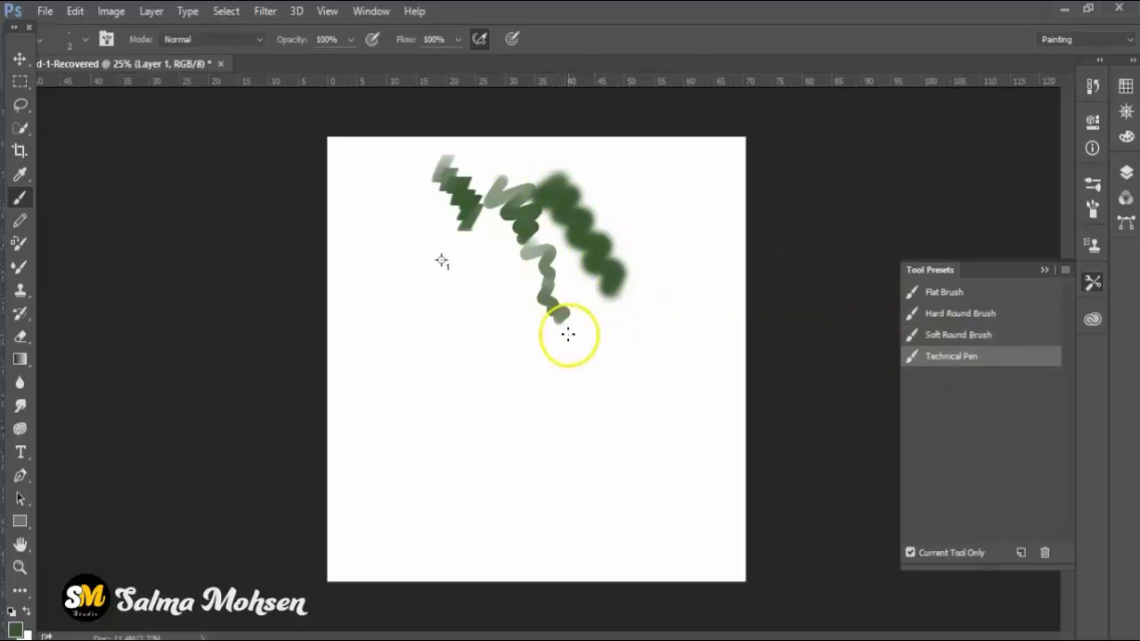
pyautogui.moveTo(604, 347); pyautogui.dragTo(568, 354)
pyautogui.moveTo(520, 301); pyautogui.dragTo(500, 205)
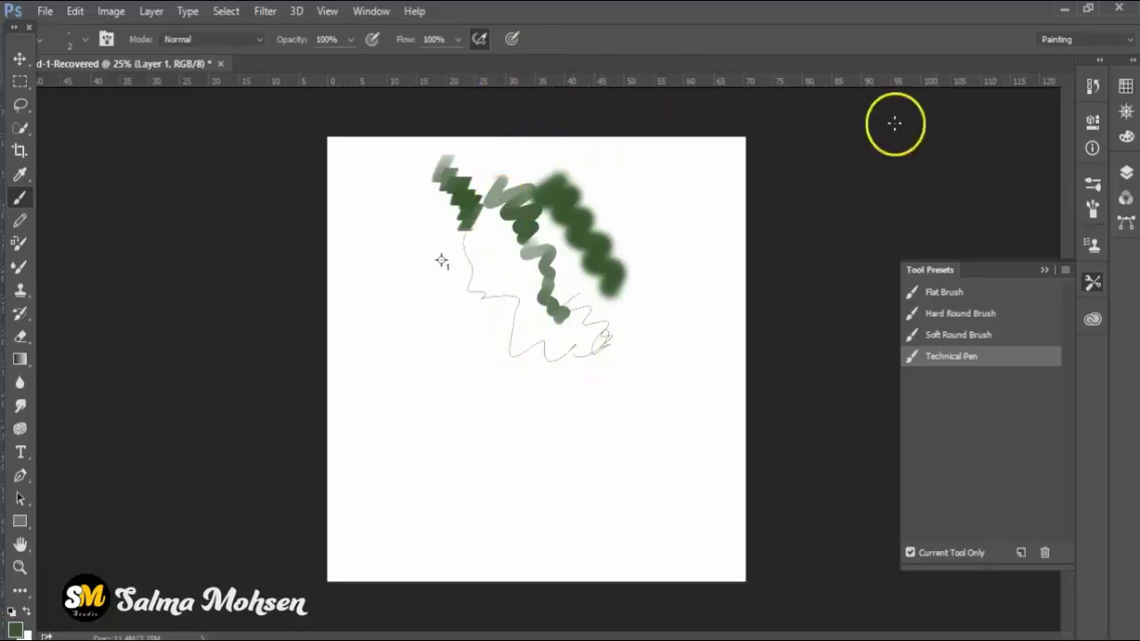
pyautogui.click(1093, 192)
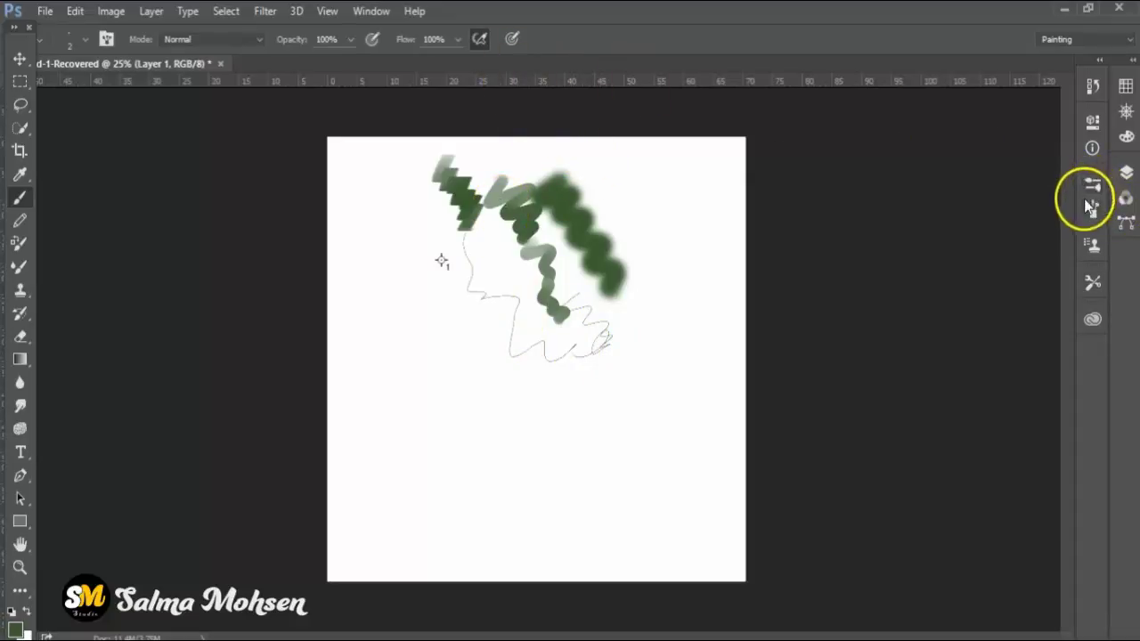
# - Draw a thin green zigzag, then enlarge the brush and paint a big dark-green blob
pyautogui.click(1092, 208)
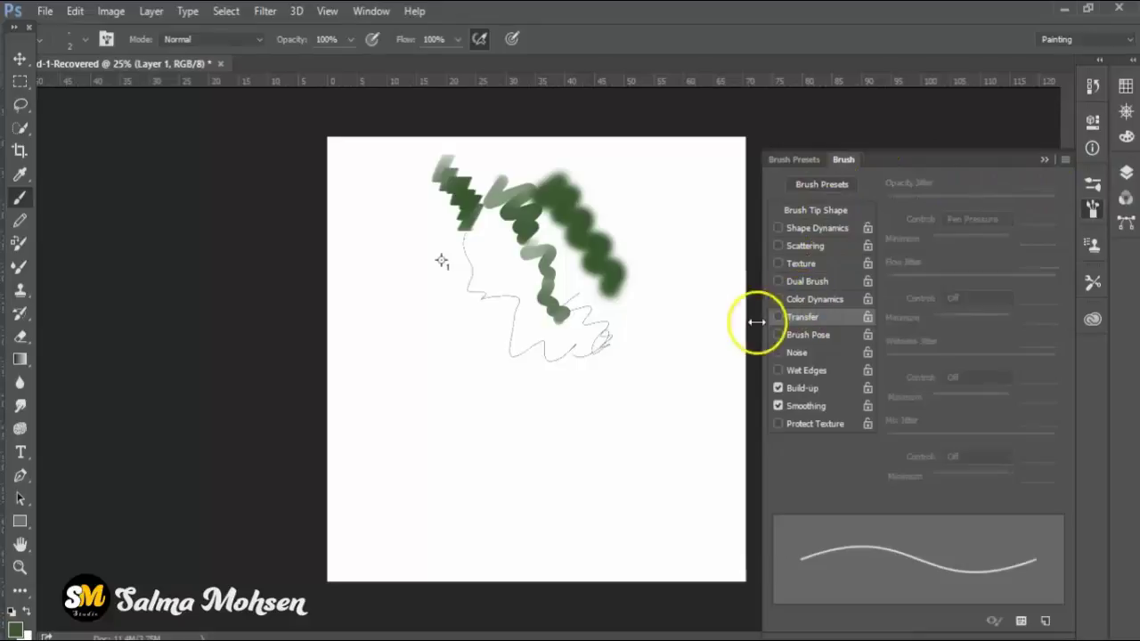
pyautogui.moveTo(622, 230); pyautogui.dragTo(648, 310)
pyautogui.press(']')
pyautogui.press(']')
pyautogui.press(']')
pyautogui.press(']')
pyautogui.press(']')
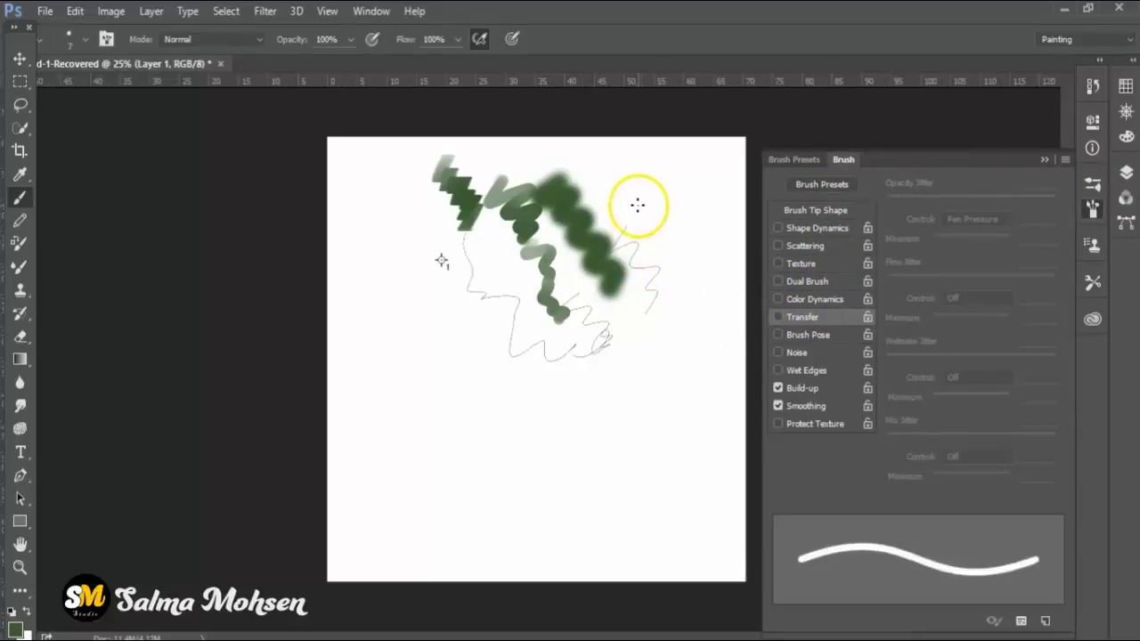
pyautogui.press(']')
# - Paint smaller green zigzags lower down and turn on Transfer for pen-pressure opacity
pyautogui.press(']')
pyautogui.press(']')
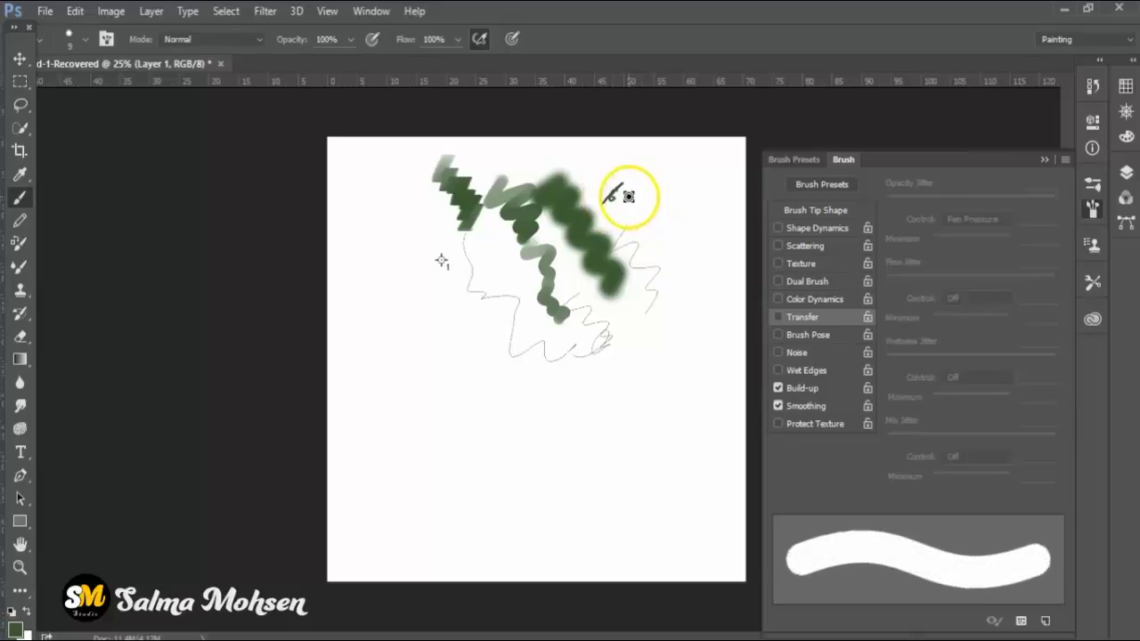
pyautogui.press(']')
pyautogui.press(']')
pyautogui.press(']')
pyautogui.moveTo(629, 196)
pyautogui.mouseDown()
pyautogui.moveTo(673, 187)
pyautogui.moveTo(676, 343)
pyautogui.mouseUp()
pyautogui.press('[')
pyautogui.press('[')
pyautogui.press('[')
pyautogui.press('[')
pyautogui.press(']')
pyautogui.moveTo(631, 313)
pyautogui.mouseDown()
pyautogui.moveTo(642, 336)
pyautogui.moveTo(679, 353)
pyautogui.mouseUp()
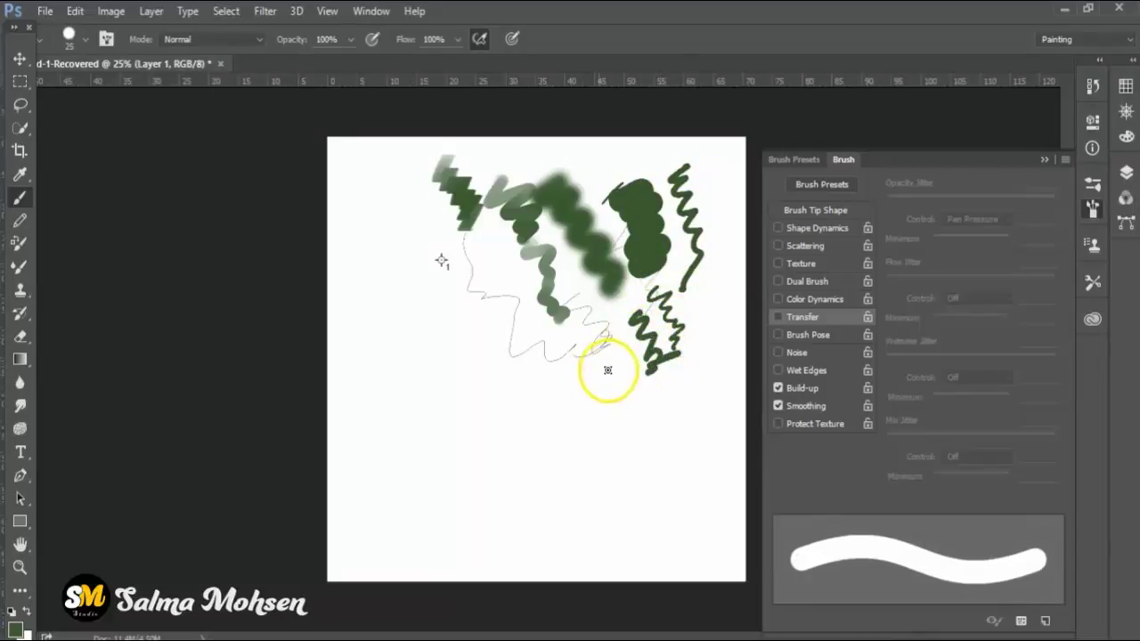
pyautogui.moveTo(549, 344); pyautogui.dragTo(561, 389)
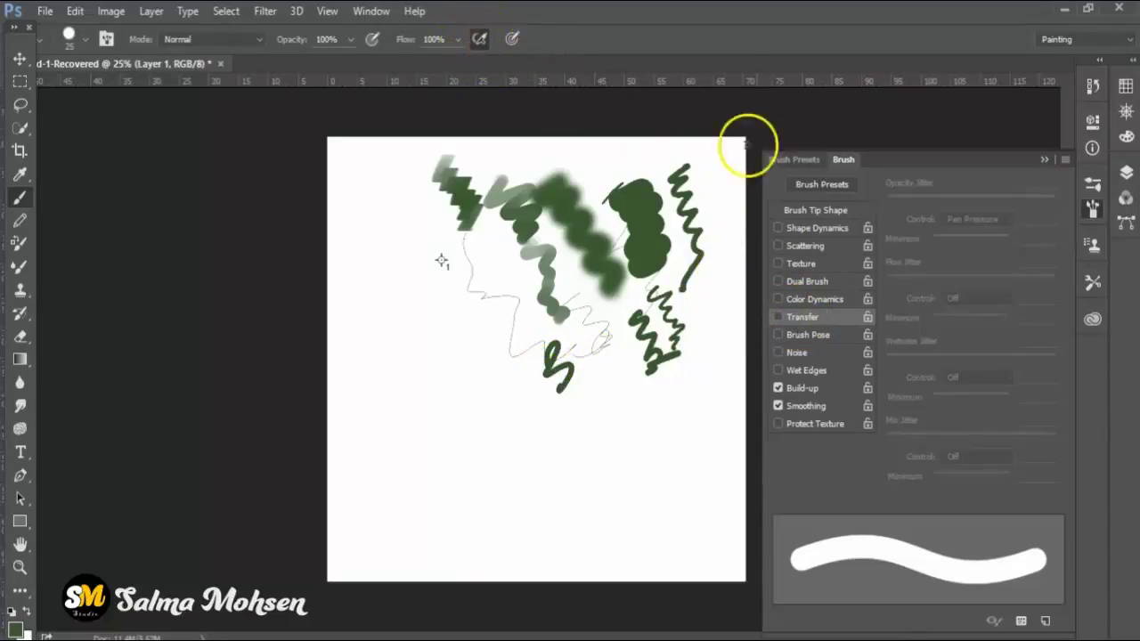
pyautogui.click(801, 318)
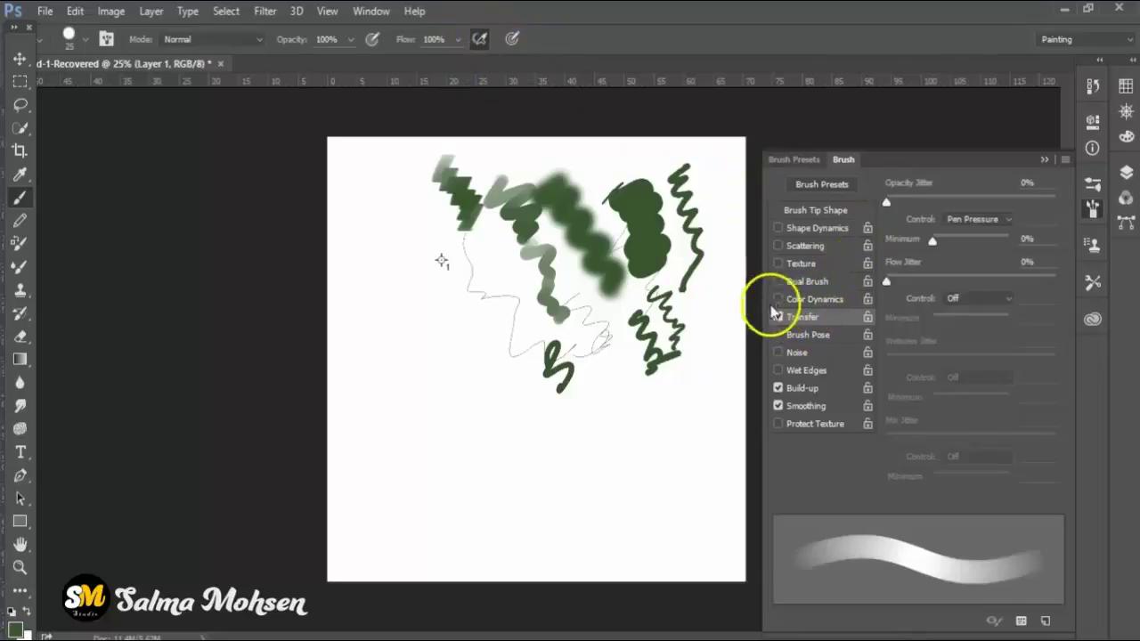
# - Pick the 25 px round brush preset from the on-canvas picker
pyautogui.rightClick(395, 255)
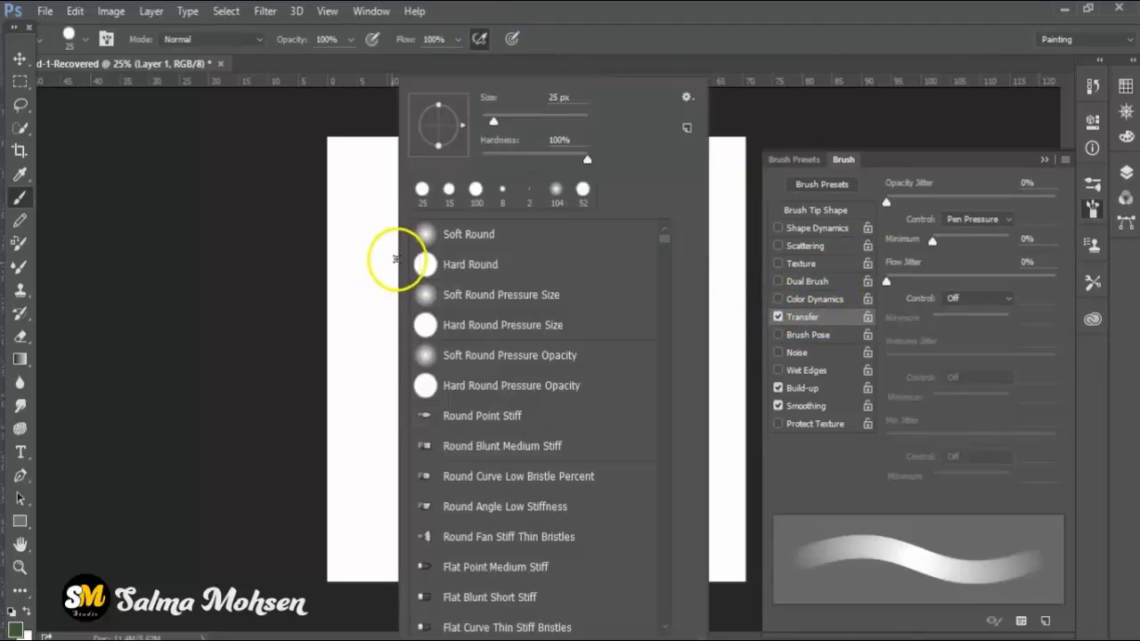
pyautogui.click(423, 189)
pyautogui.click(593, 42)
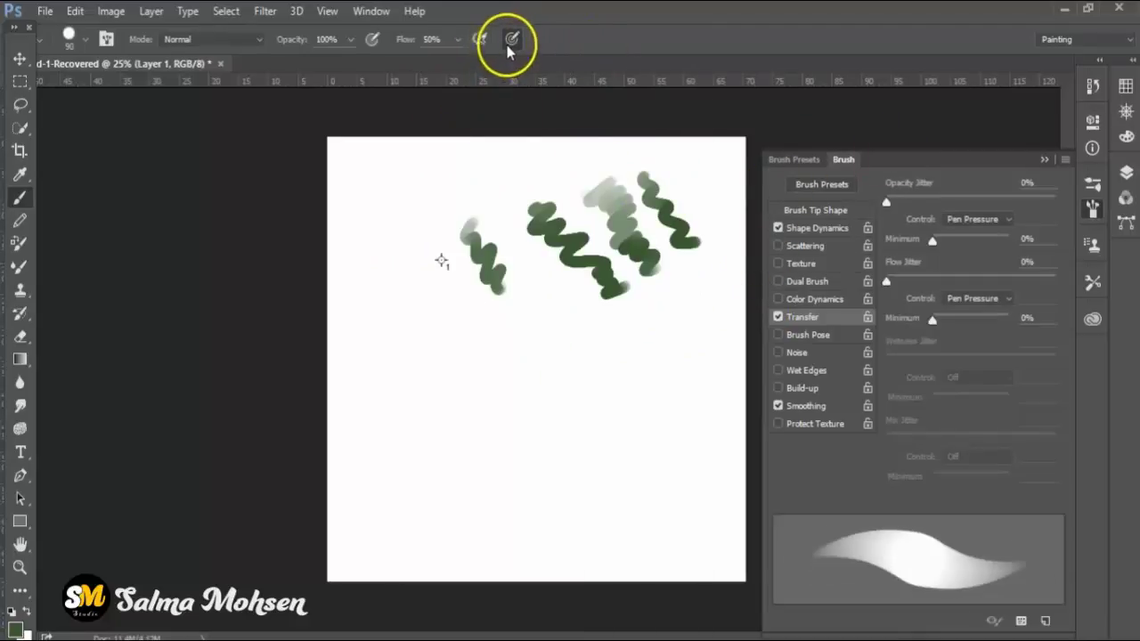
pyautogui.click(514, 42)
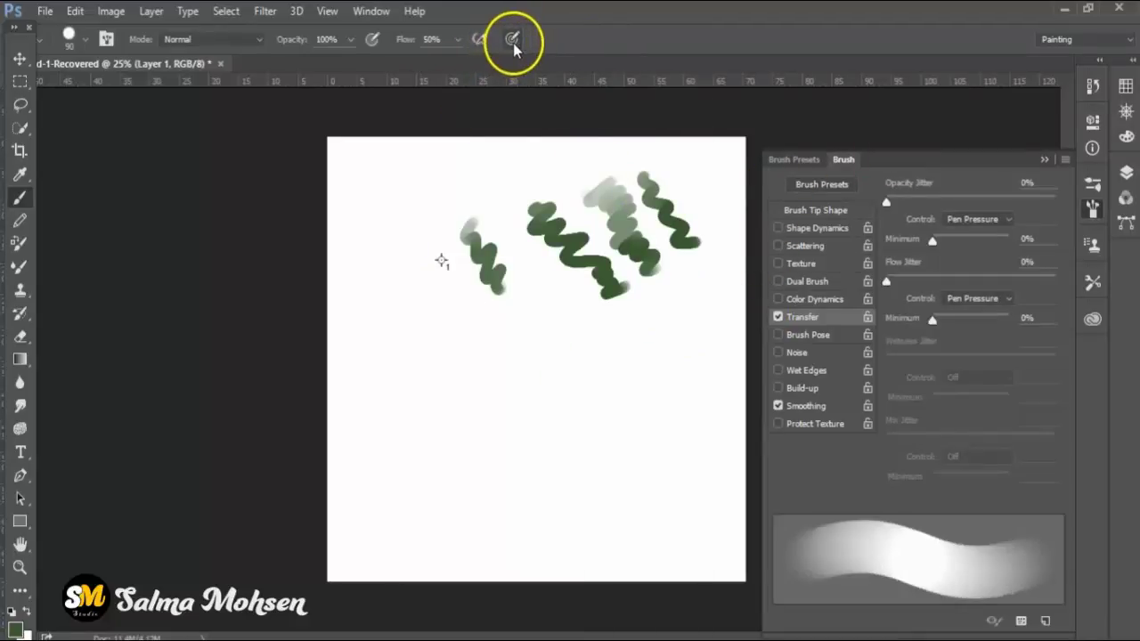
# - Review Brush Tip Shape and enable pen-pressure size control, activating Shape Dynamics
pyautogui.click(825, 185)
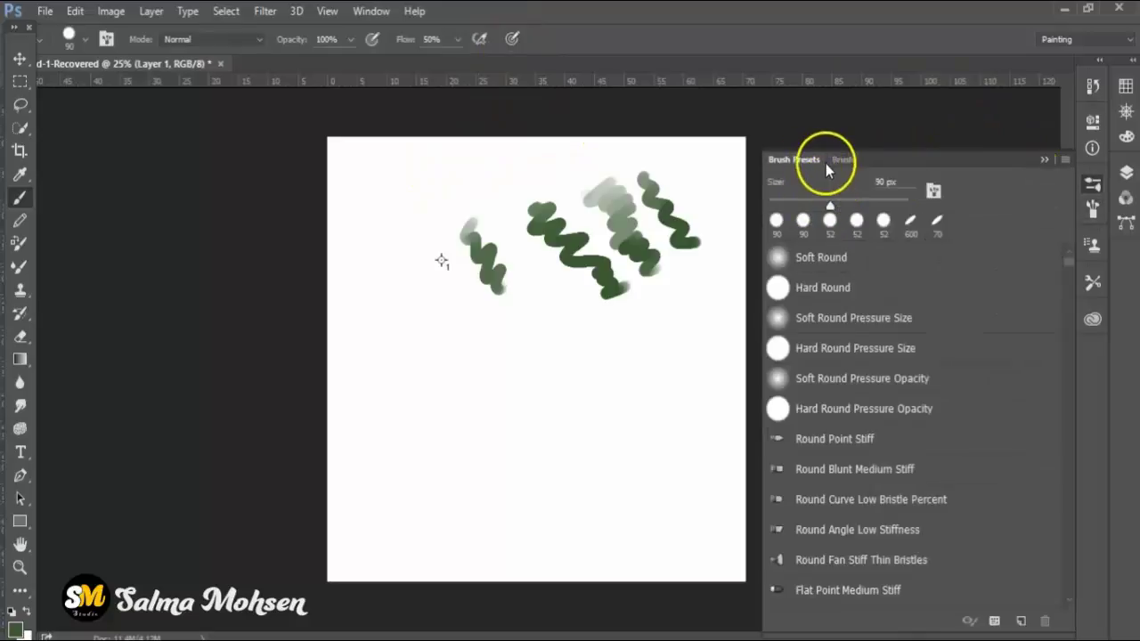
pyautogui.click(833, 161)
pyautogui.click(811, 210)
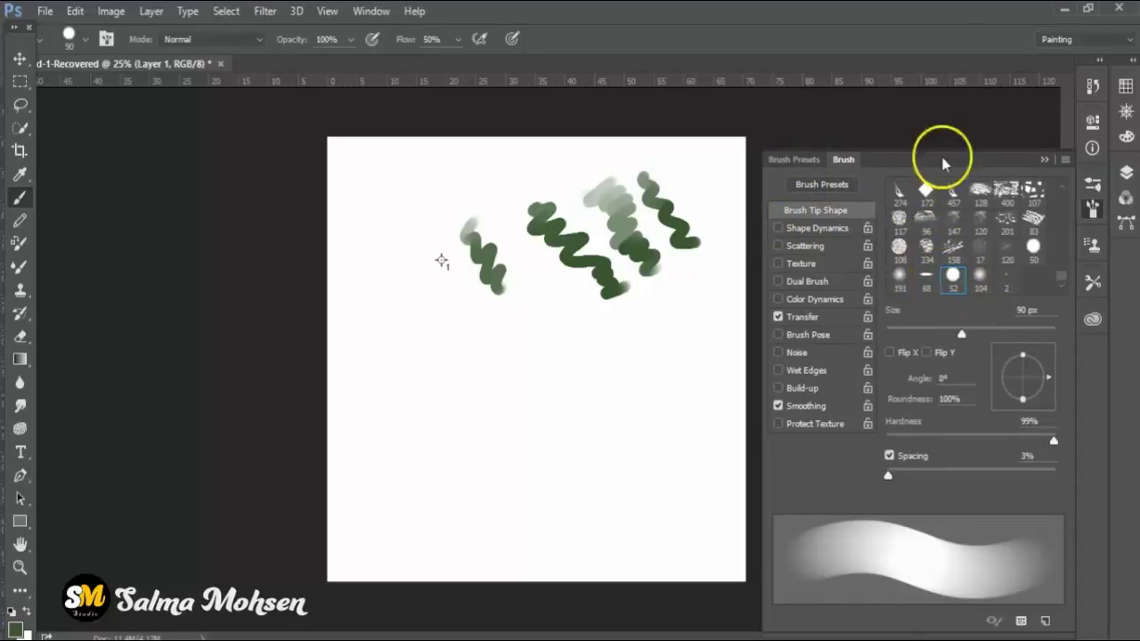
pyautogui.click(513, 40)
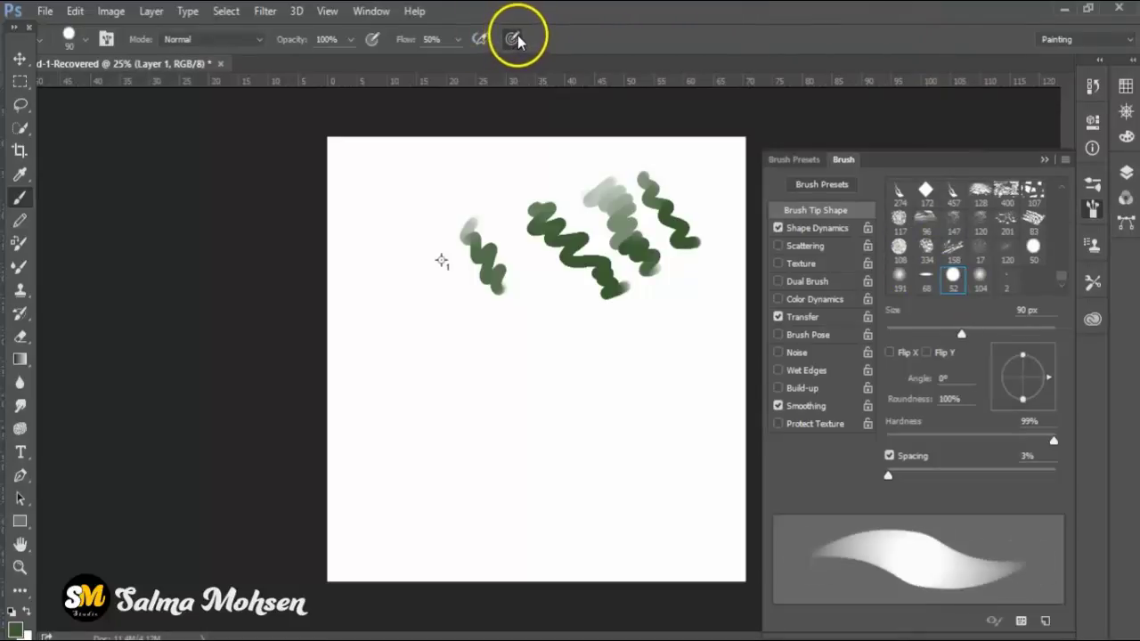
# - Paint green test zigzags to check pressure-sized strokes, with Shape Dynamics showing
pyautogui.moveTo(382, 199)
pyautogui.mouseDown()
pyautogui.moveTo(377, 336)
pyautogui.moveTo(468, 435)
pyautogui.mouseUp()
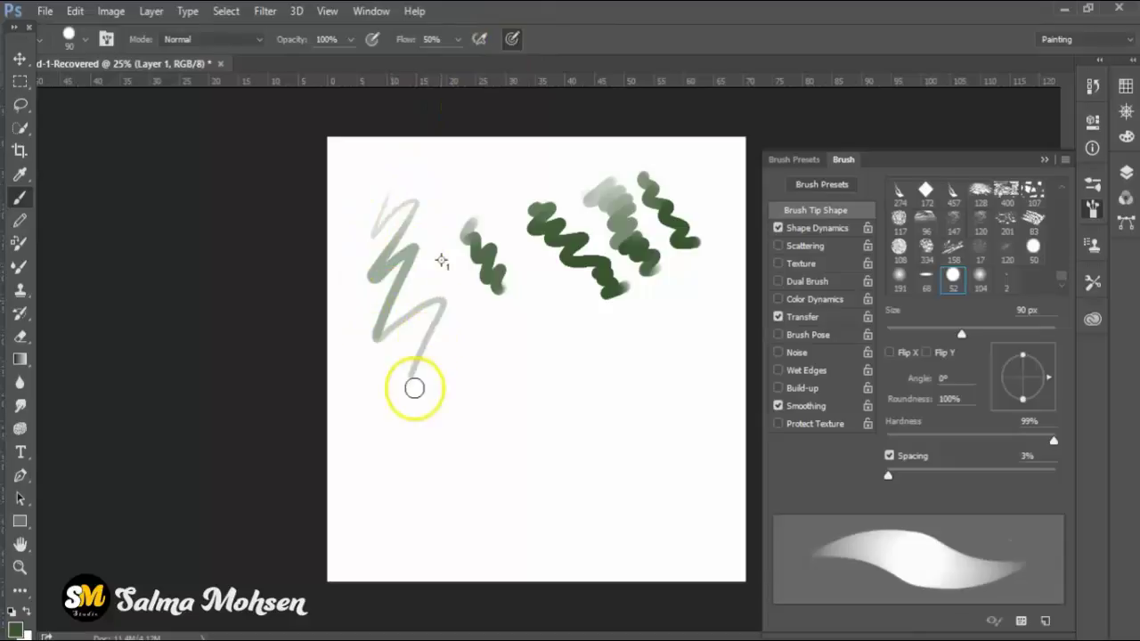
pyautogui.click(818, 228)
pyautogui.moveTo(583, 315)
pyautogui.mouseDown()
pyautogui.moveTo(575, 371)
pyautogui.moveTo(624, 344)
pyautogui.moveTo(491, 309)
pyautogui.moveTo(535, 294)
pyautogui.mouseUp()
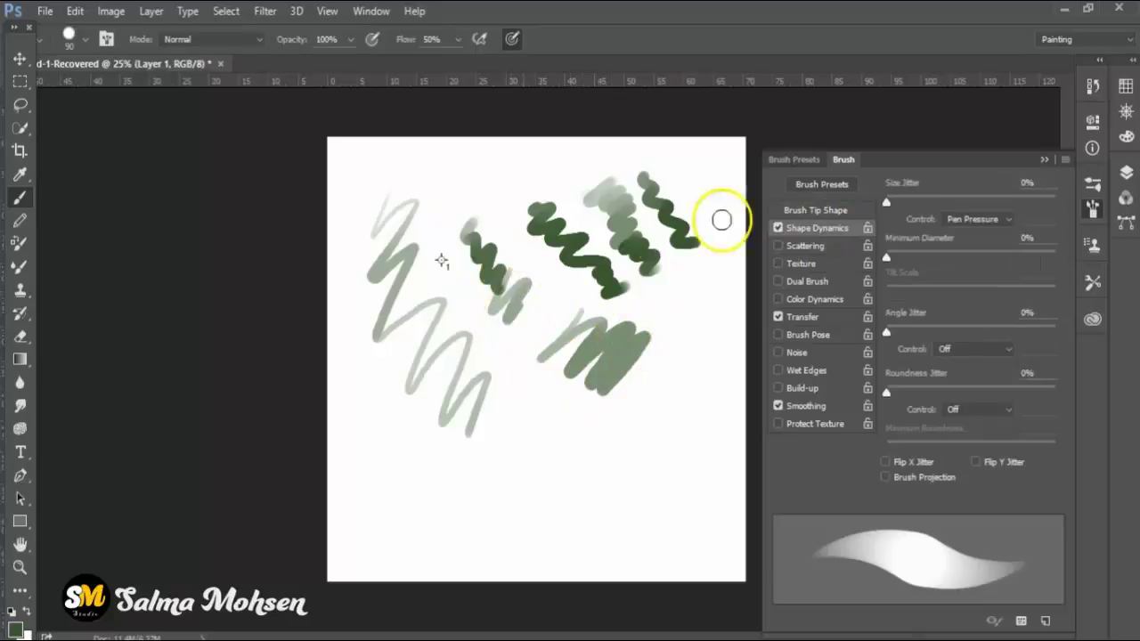
pyautogui.moveTo(499, 157)
pyautogui.mouseDown()
pyautogui.moveTo(512, 192)
pyautogui.moveTo(455, 212)
pyautogui.mouseUp()
# - Turn off Transfer, then paint dark green scribbles and a thick question-mark shape
pyautogui.click(778, 318)
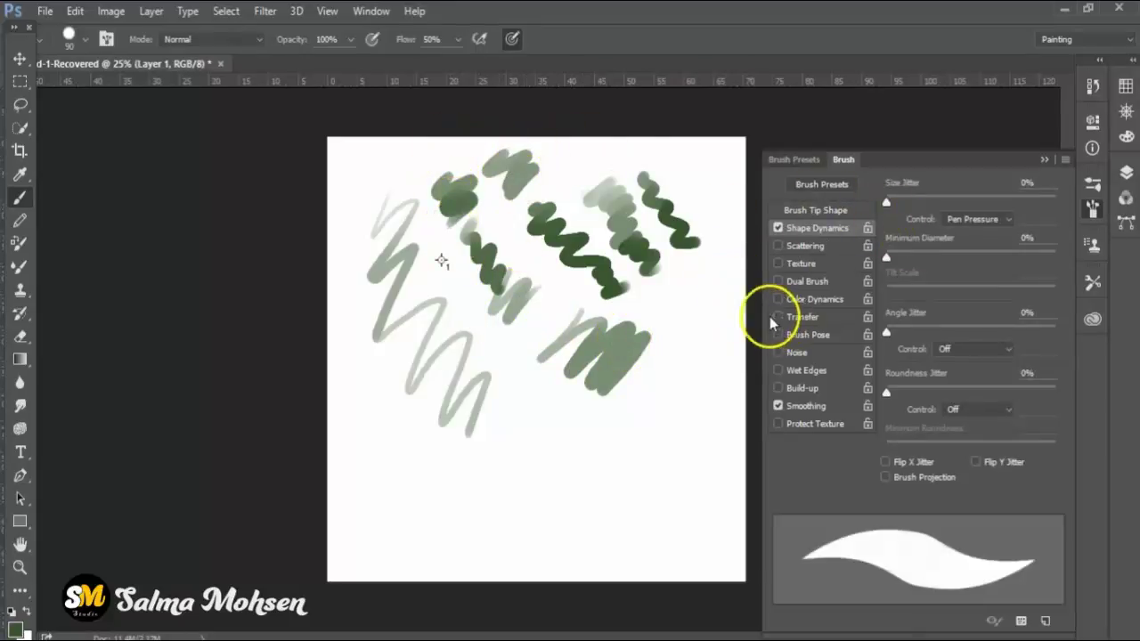
pyautogui.moveTo(504, 271)
pyautogui.mouseDown()
pyautogui.moveTo(547, 293)
pyautogui.moveTo(545, 441)
pyautogui.mouseUp()
pyautogui.moveTo(436, 249)
pyautogui.mouseDown()
pyautogui.moveTo(511, 366)
pyautogui.moveTo(531, 449)
pyautogui.moveTo(597, 522)
pyautogui.moveTo(631, 539)
pyautogui.mouseUp()
pyautogui.moveTo(597, 229)
pyautogui.mouseDown()
pyautogui.moveTo(576, 166)
pyautogui.moveTo(600, 184)
pyautogui.moveTo(573, 274)
pyautogui.moveTo(603, 273)
pyautogui.moveTo(600, 303)
pyautogui.mouseUp()
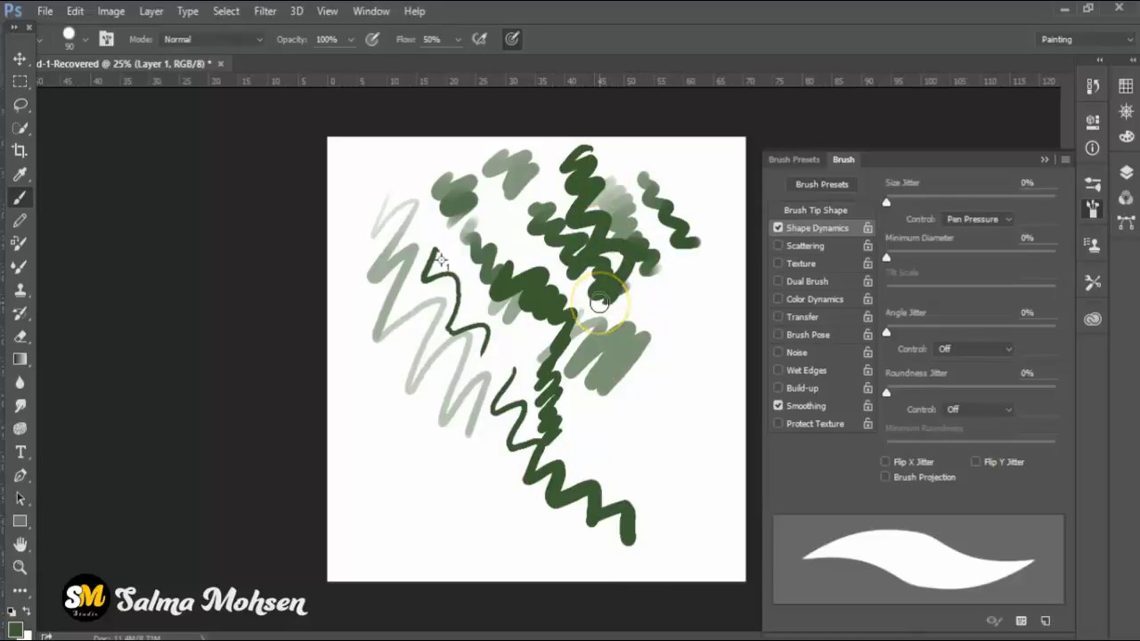
pyautogui.moveTo(351, 251)
pyautogui.mouseDown()
pyautogui.moveTo(395, 183)
pyautogui.moveTo(383, 318)
pyautogui.moveTo(423, 468)
pyautogui.moveTo(439, 415)
pyautogui.mouseUp()
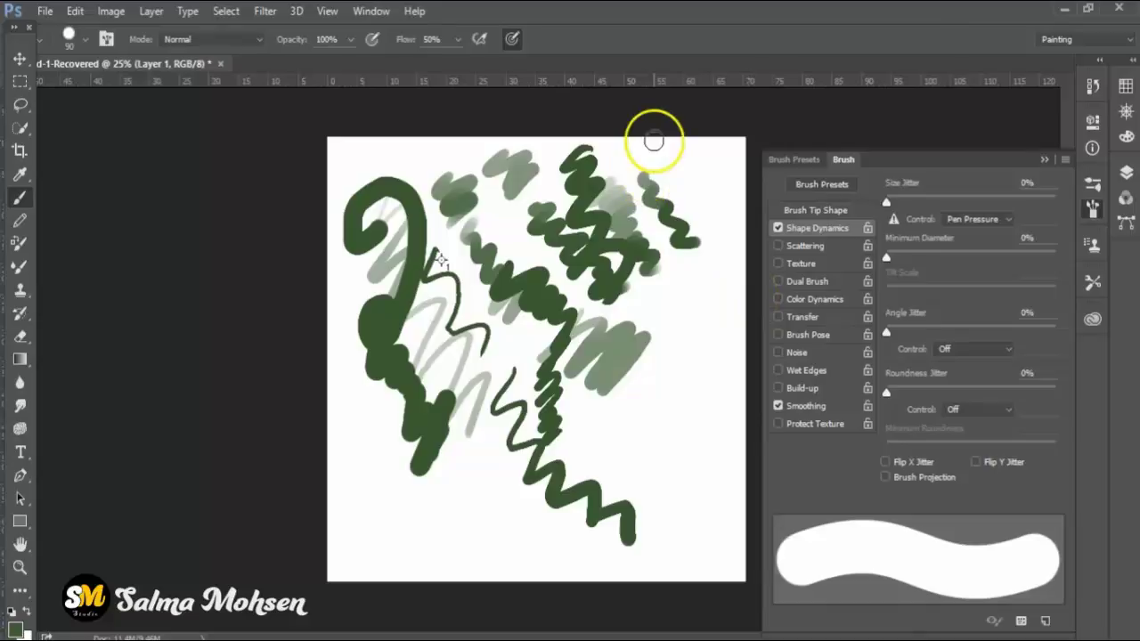
# - Switch to the Soft Round brush and paint soft dark green strokes near the top
pyautogui.rightClick(583, 253)
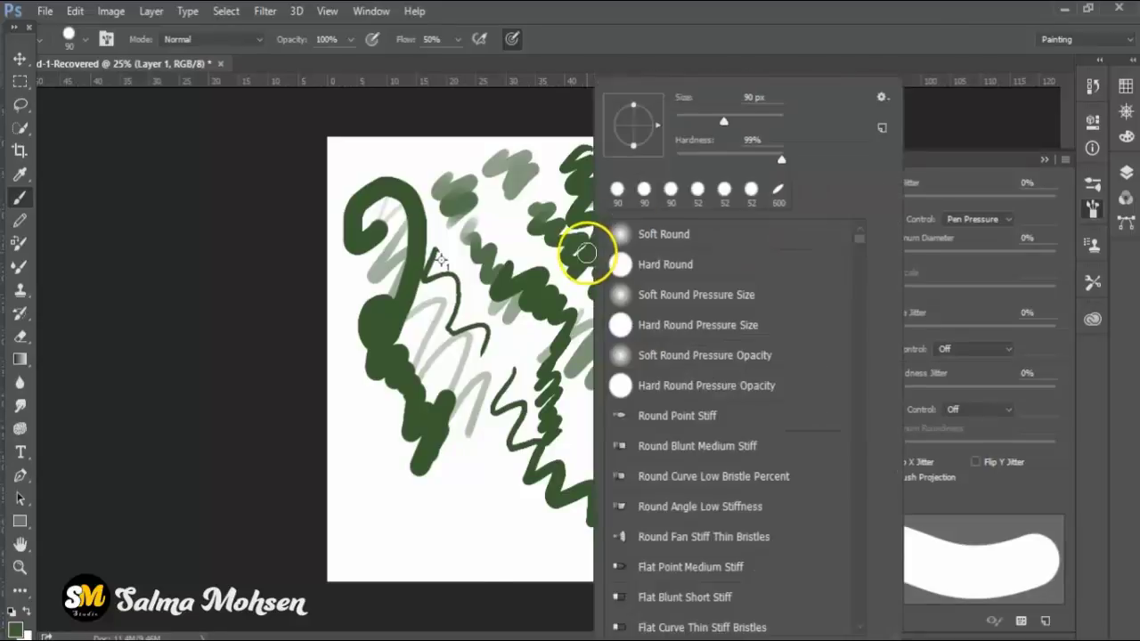
pyautogui.click(634, 233)
pyautogui.click(499, 247)
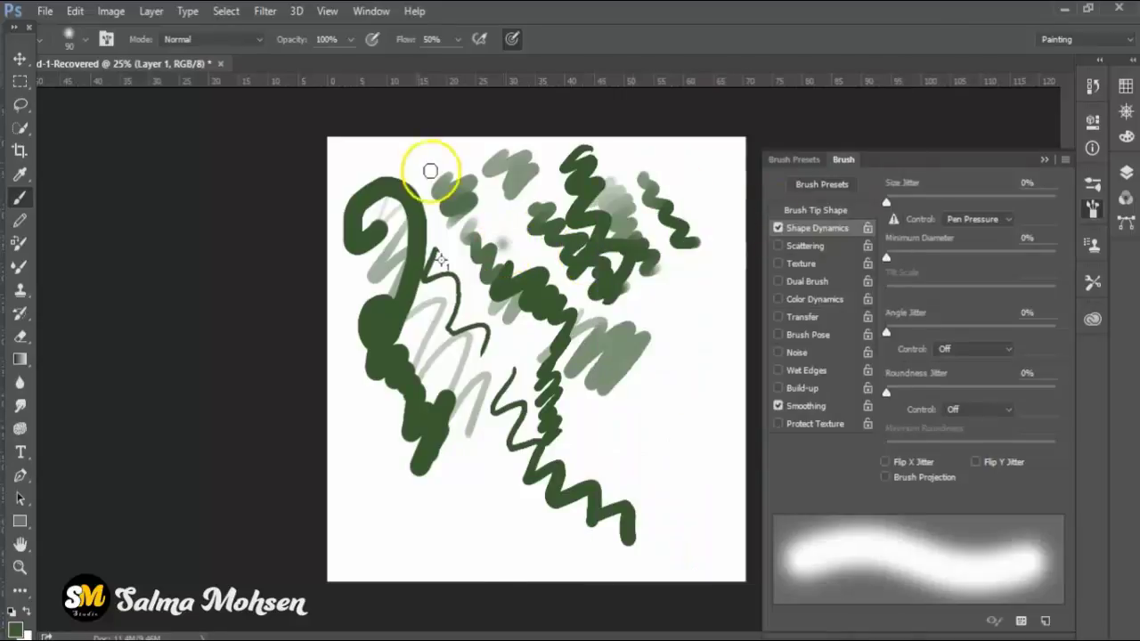
pyautogui.moveTo(400, 157); pyautogui.dragTo(409, 173)
pyautogui.moveTo(447, 155)
pyautogui.mouseDown()
pyautogui.moveTo(466, 169)
pyautogui.moveTo(457, 273)
pyautogui.moveTo(430, 327)
pyautogui.mouseUp()
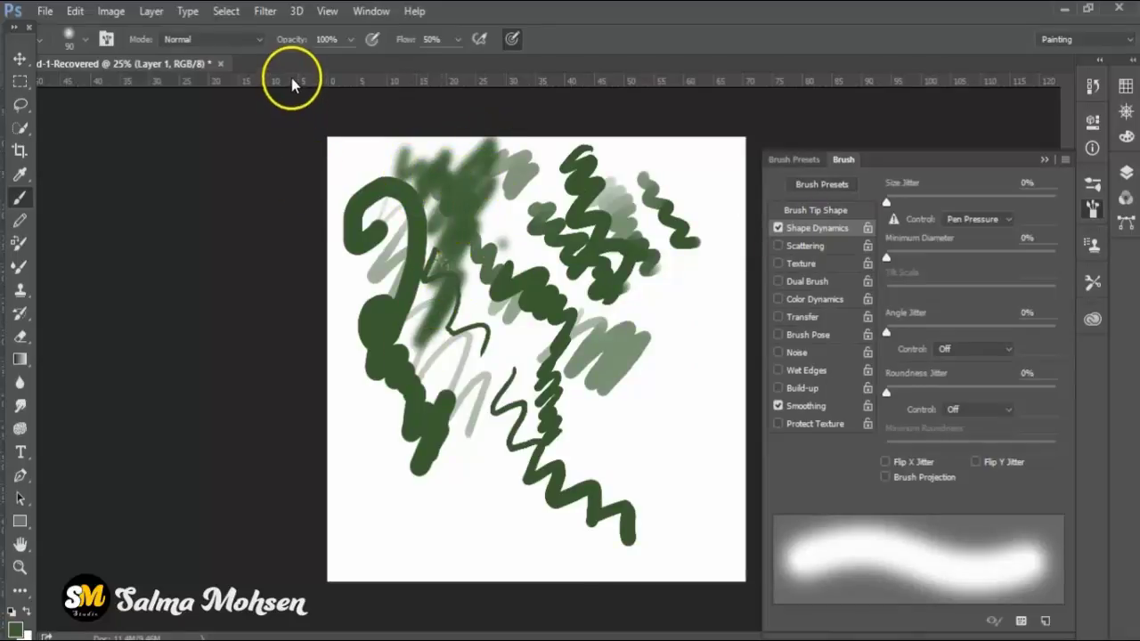
# - Lower opacity to 59% and paint semi-transparent green scribbles, a curled hook and a right-side scribble
pyautogui.moveTo(288, 40); pyautogui.dragTo(262, 42)
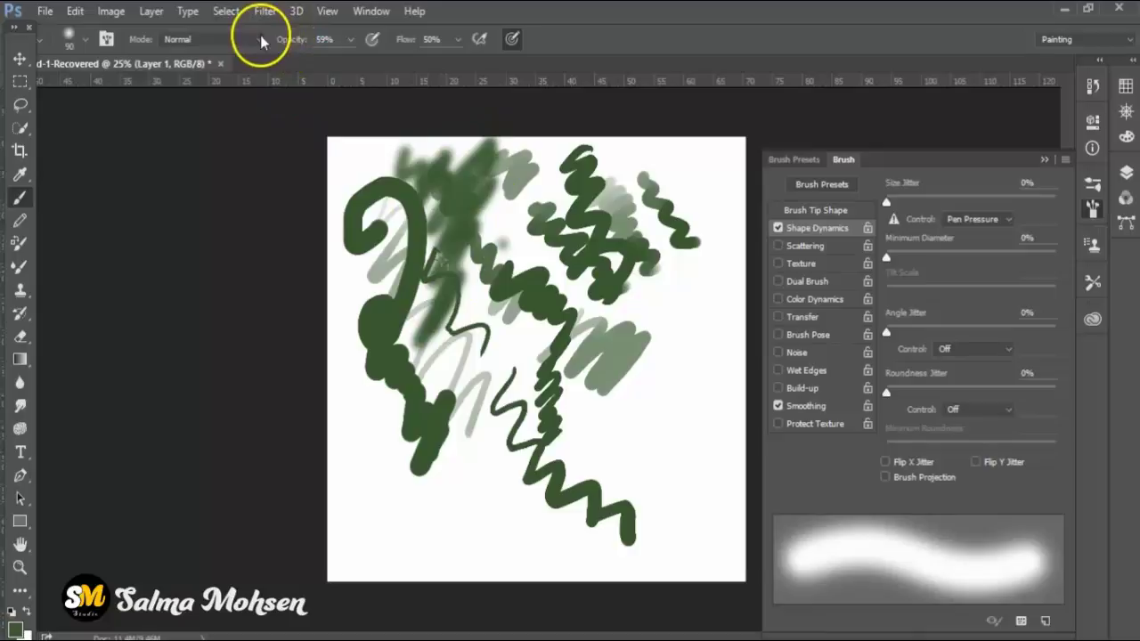
pyautogui.moveTo(556, 234)
pyautogui.mouseDown()
pyautogui.moveTo(565, 267)
pyautogui.moveTo(607, 302)
pyautogui.mouseUp()
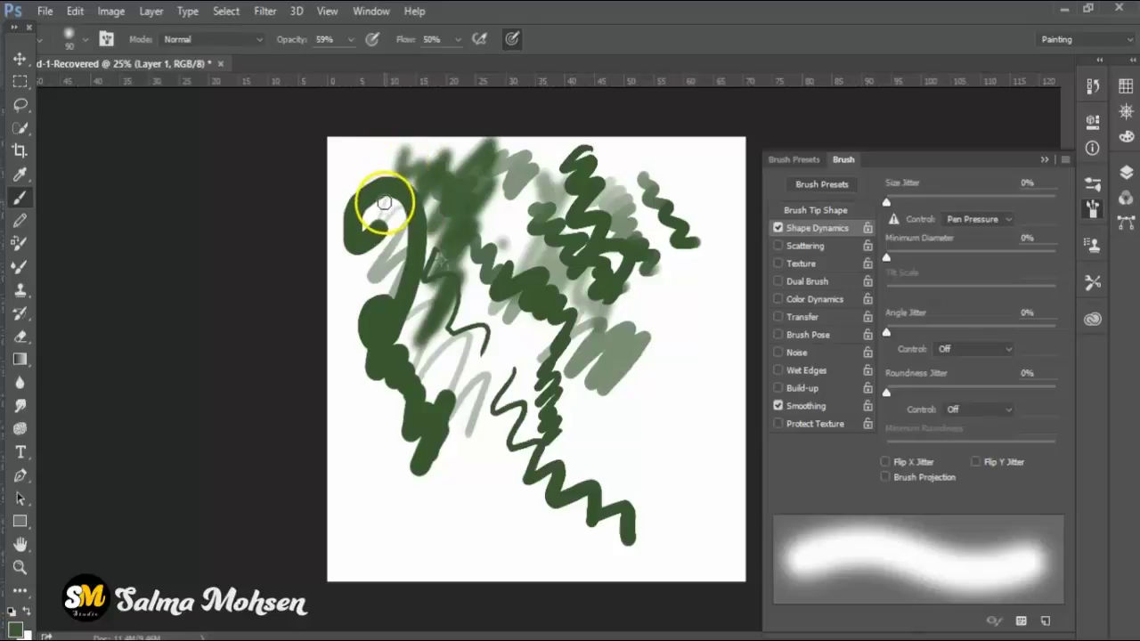
pyautogui.moveTo(381, 201); pyautogui.dragTo(367, 233)
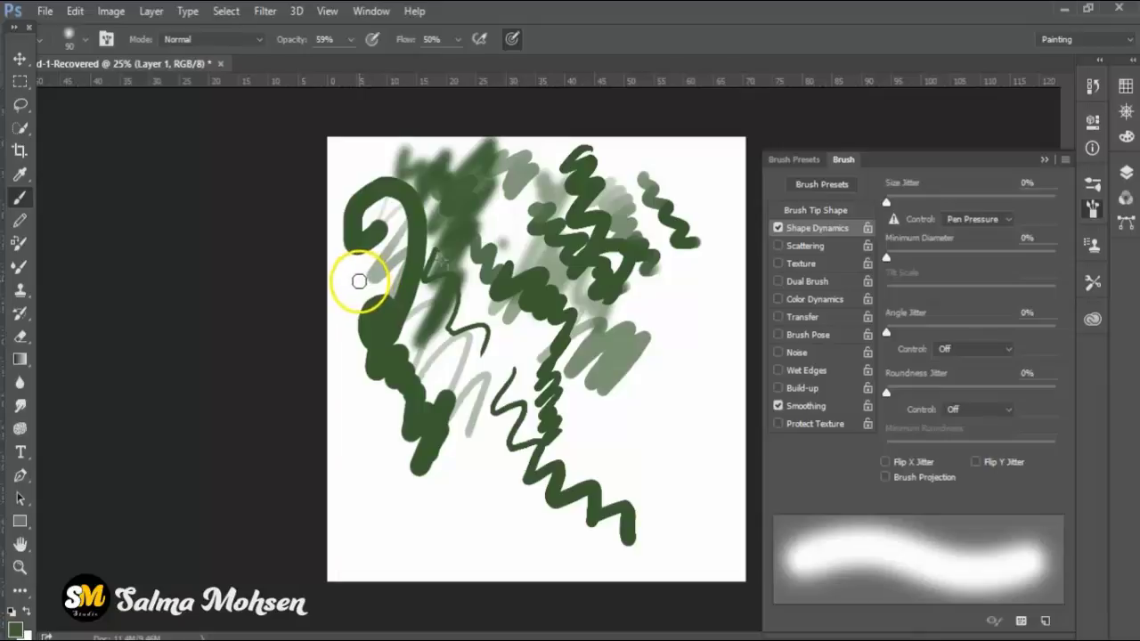
pyautogui.moveTo(361, 278); pyautogui.dragTo(362, 388)
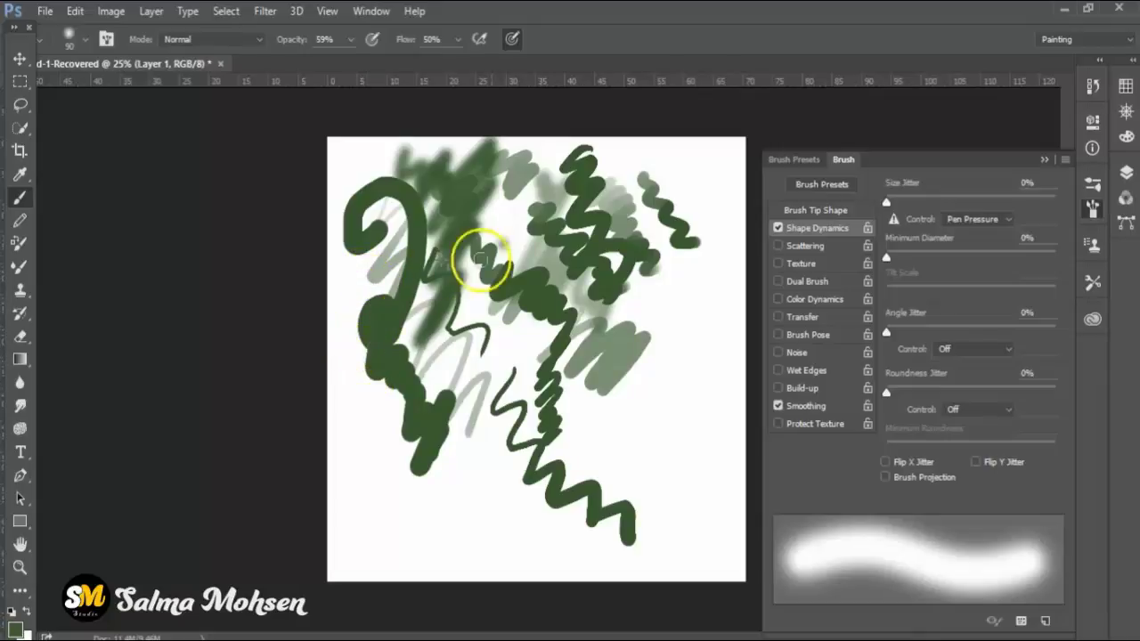
pyautogui.moveTo(636, 306)
pyautogui.mouseDown()
pyautogui.moveTo(649, 306)
pyautogui.moveTo(674, 262)
pyautogui.moveTo(682, 298)
pyautogui.moveTo(654, 312)
pyautogui.moveTo(669, 344)
pyautogui.mouseUp()
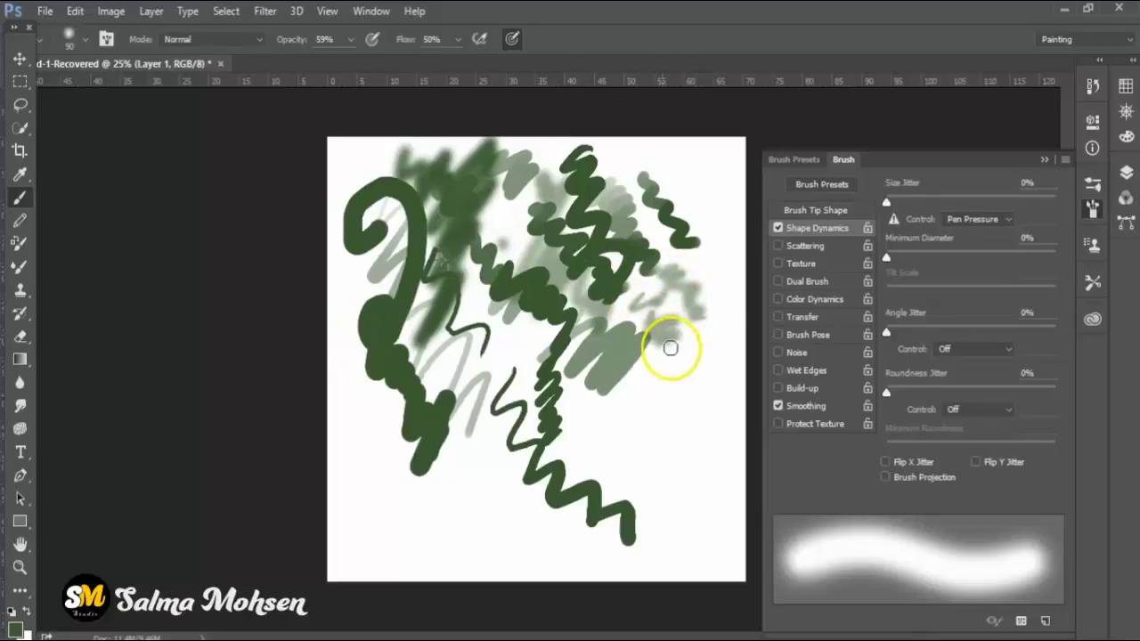
# - Make size follow pen pressure again, switch to Hard Round, and paint a light zigzag
pyautogui.click(775, 230)
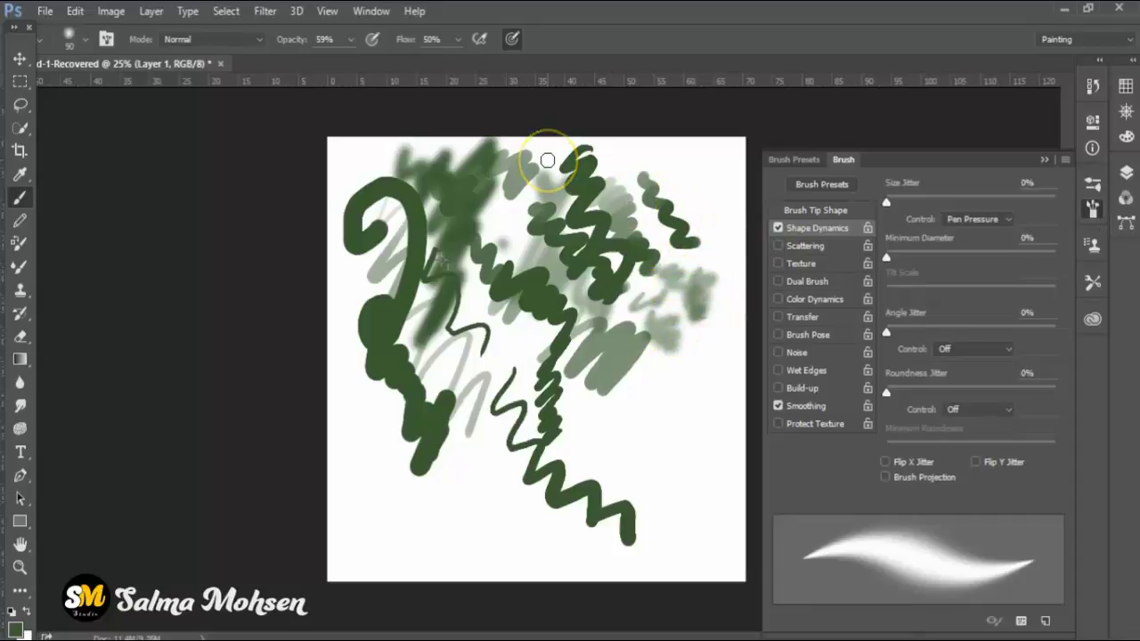
pyautogui.rightClick(438, 380)
pyautogui.click(540, 263)
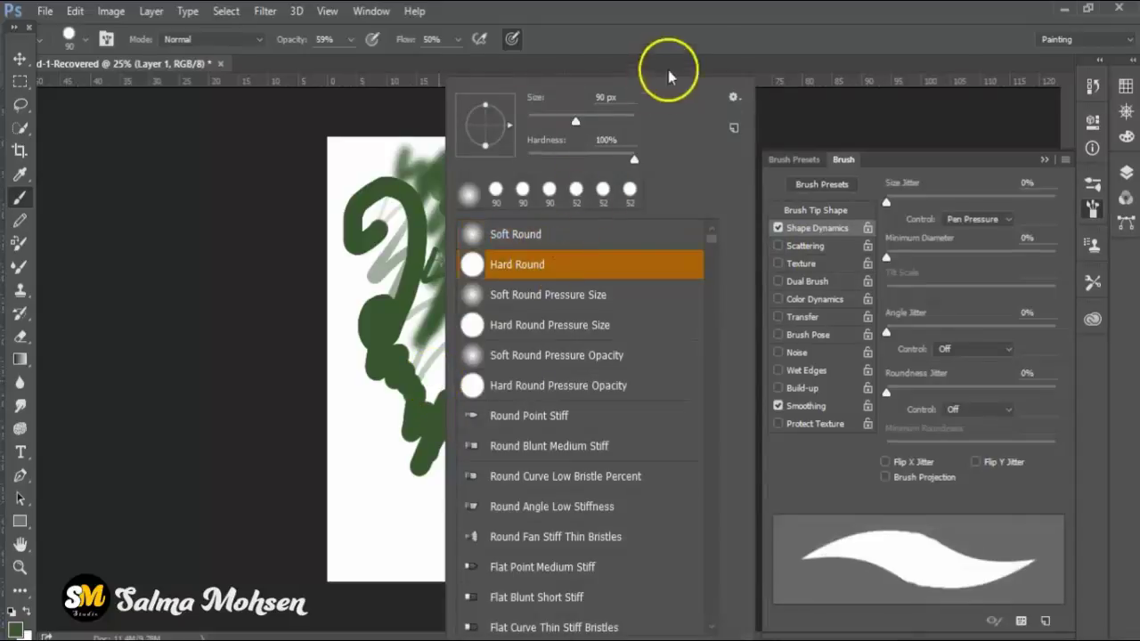
pyautogui.click(682, 56)
pyautogui.moveTo(663, 354)
pyautogui.mouseDown()
pyautogui.moveTo(704, 405)
pyautogui.moveTo(697, 517)
pyautogui.mouseUp()
# - Restore brush opacity to 100% and paint dark green test zigzags
pyautogui.moveTo(283, 39); pyautogui.dragTo(365, 45)
pyautogui.moveTo(579, 400); pyautogui.dragTo(657, 429)
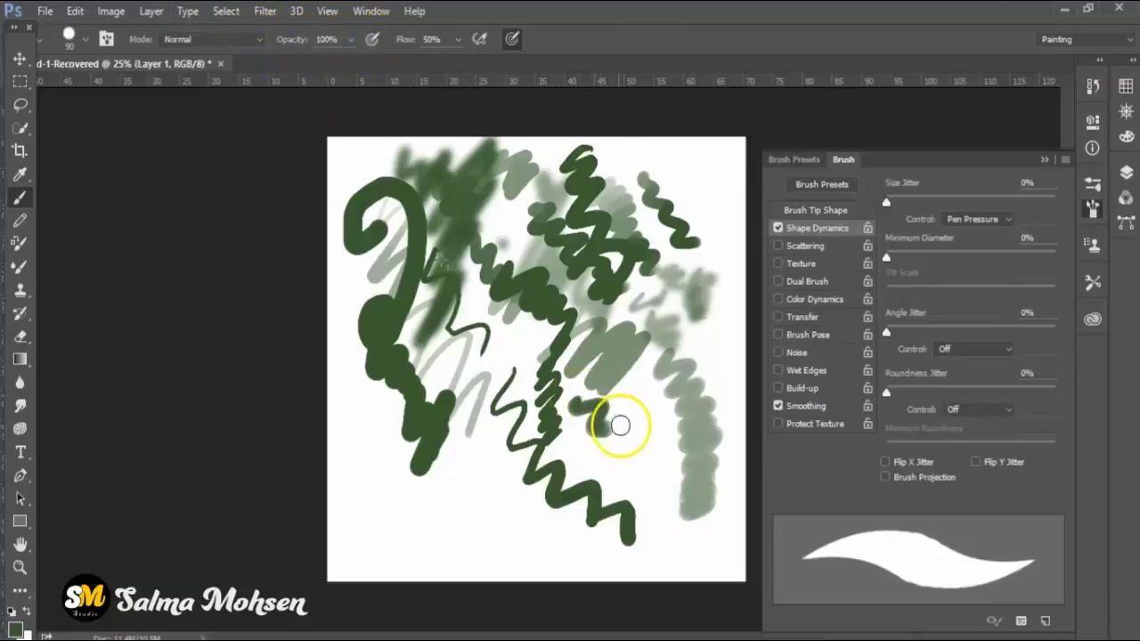
pyautogui.moveTo(637, 375)
pyautogui.mouseDown()
pyautogui.moveTo(662, 484)
pyautogui.moveTo(610, 545)
pyautogui.mouseUp()
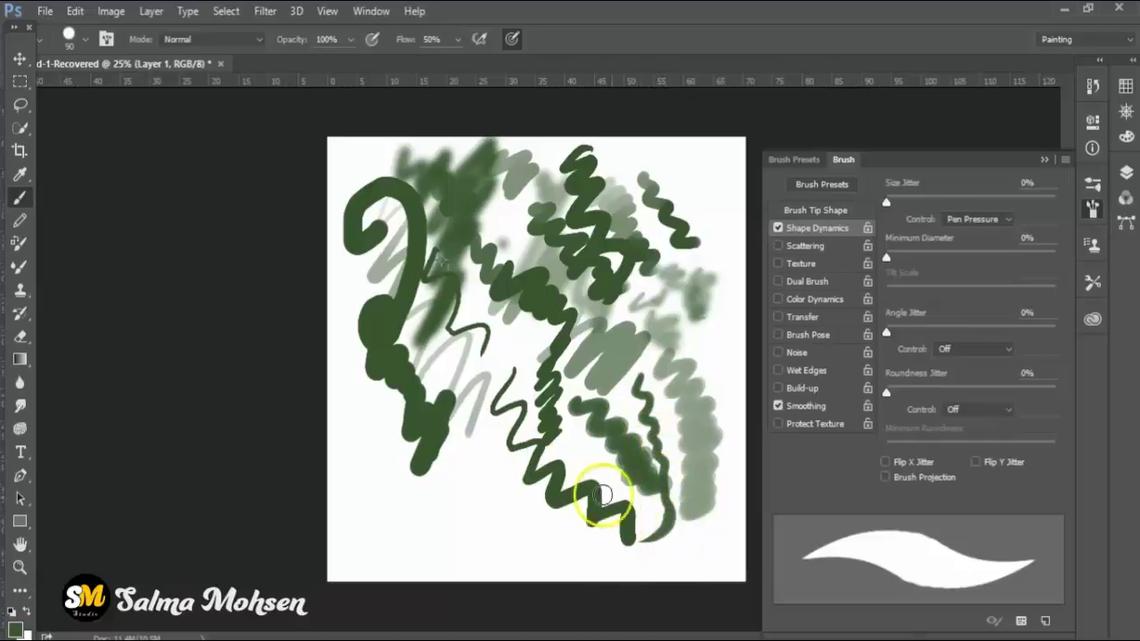
# - Turn Transfer back on, clear the canvas with Delete, and paint one green dab
pyautogui.click(799, 317)
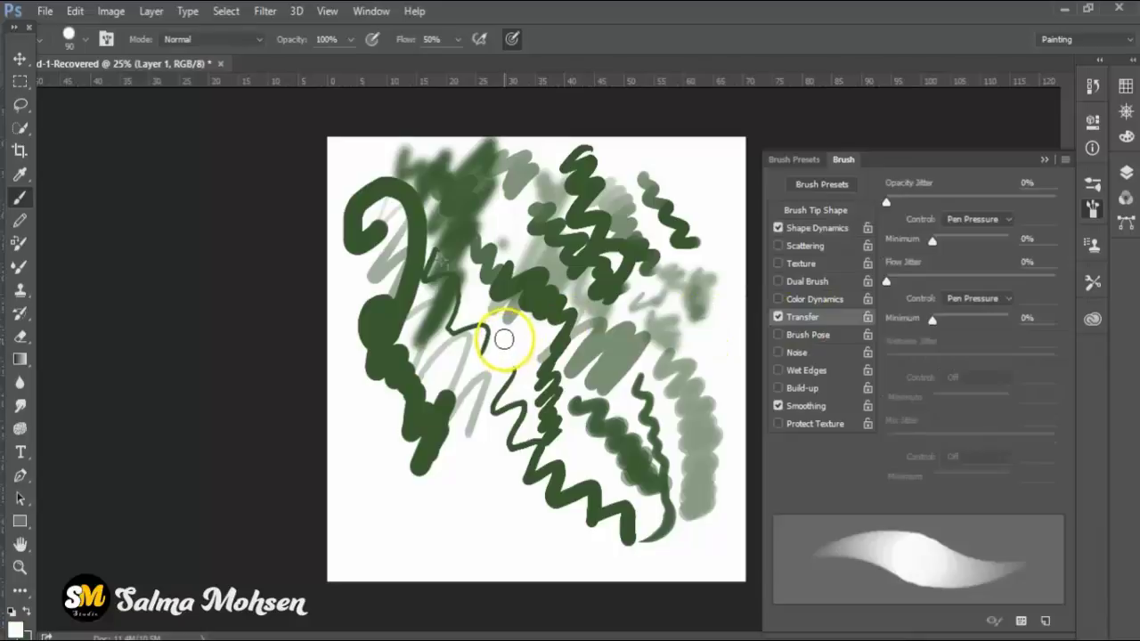
pyautogui.press('Delete')
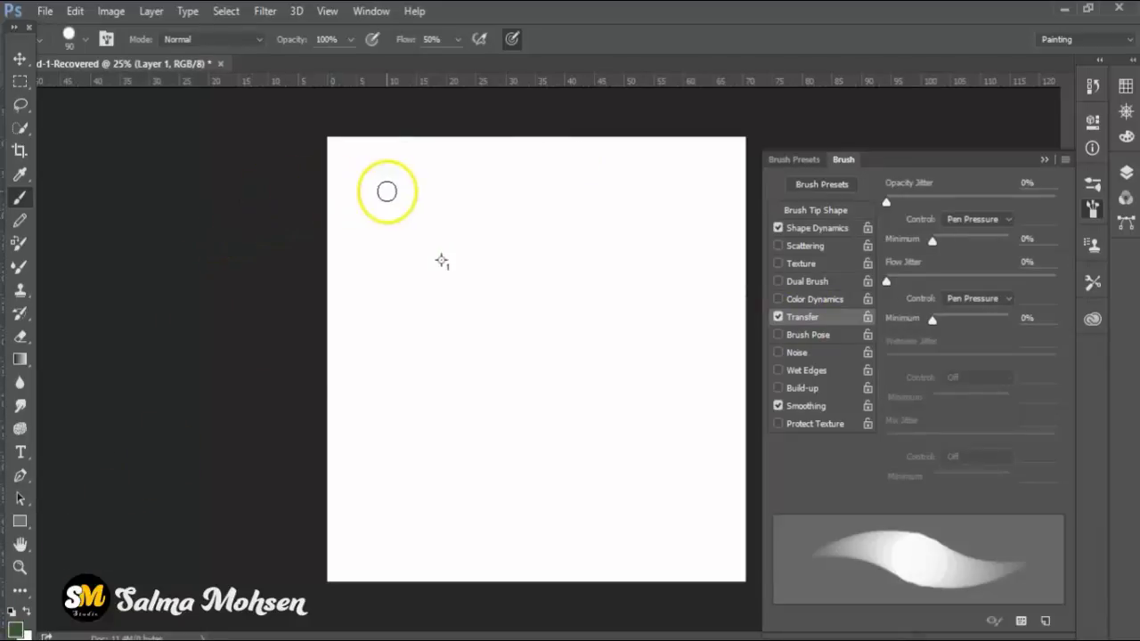
pyautogui.moveTo(459, 180); pyautogui.dragTo(459, 192)
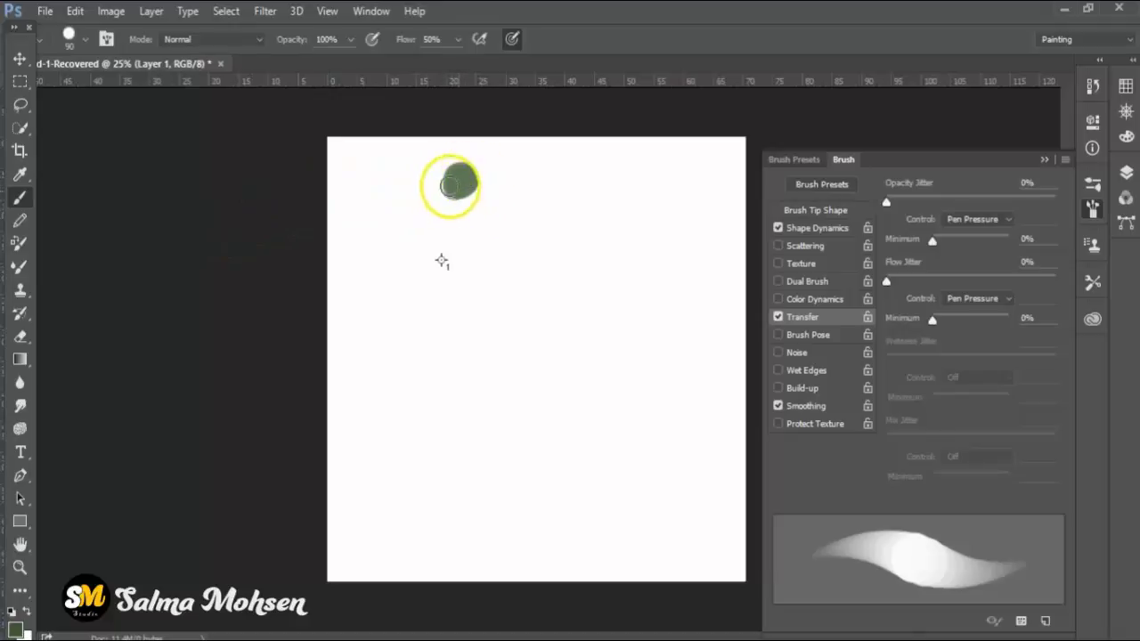
# - Load the Hard Round Brush tool preset and make a faint test stroke
pyautogui.click(1045, 161)
pyautogui.click(1093, 284)
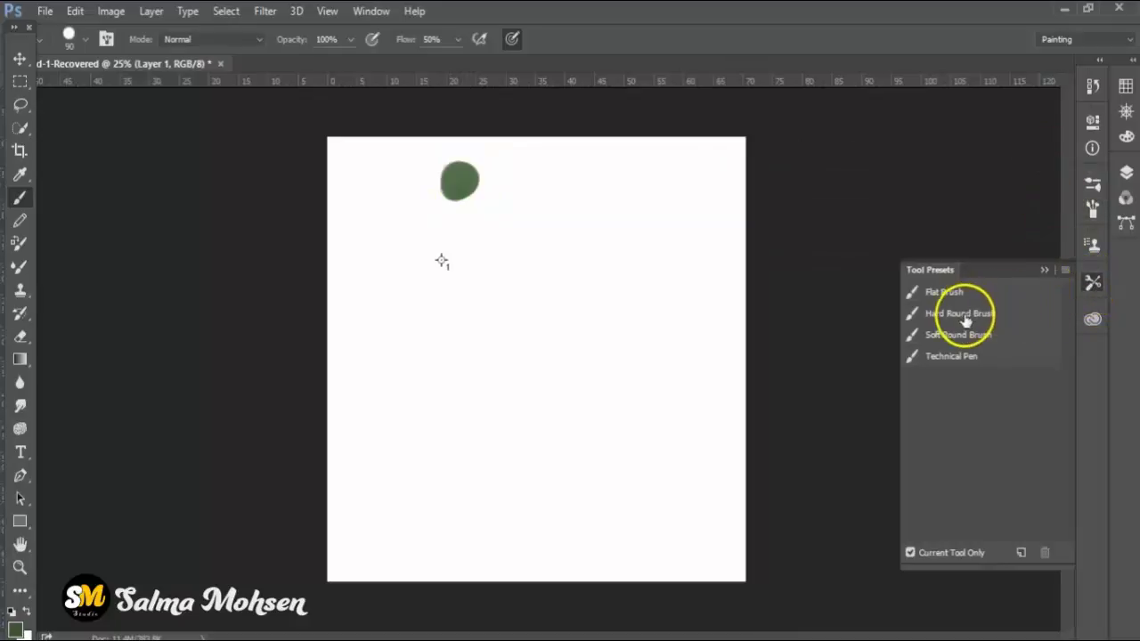
pyautogui.click(965, 314)
pyautogui.click(1045, 269)
pyautogui.moveTo(501, 197)
pyautogui.mouseDown()
pyautogui.moveTo(522, 200)
pyautogui.moveTo(508, 203)
pyautogui.mouseUp()
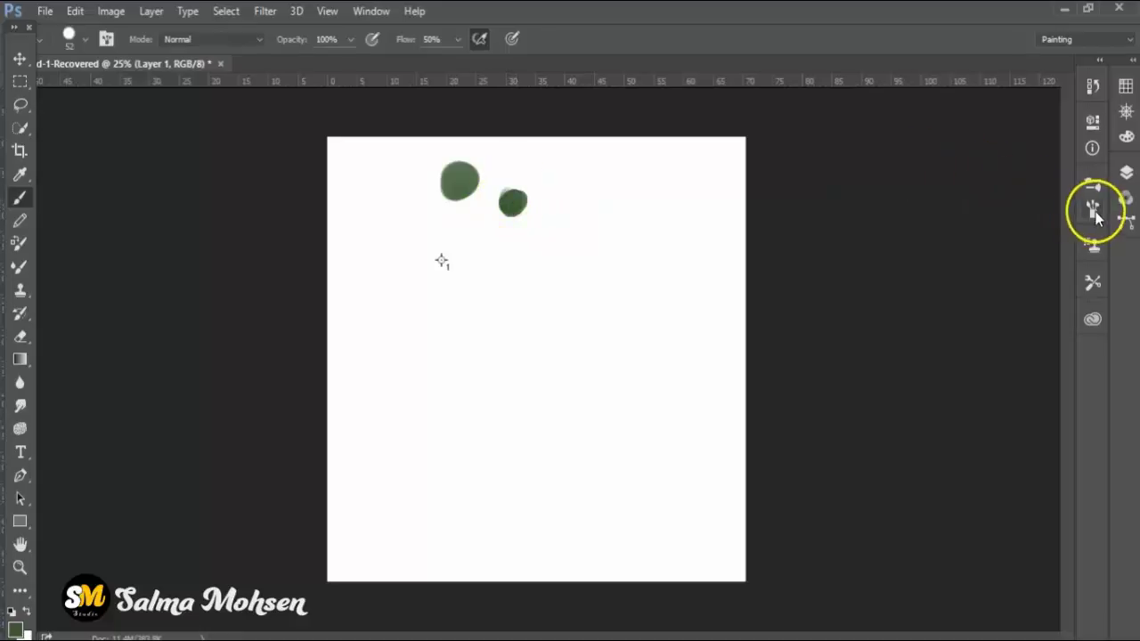
# - Enlarge the brush to 150 px with ] and paint overlapping green dabs
pyautogui.click(1093, 208)
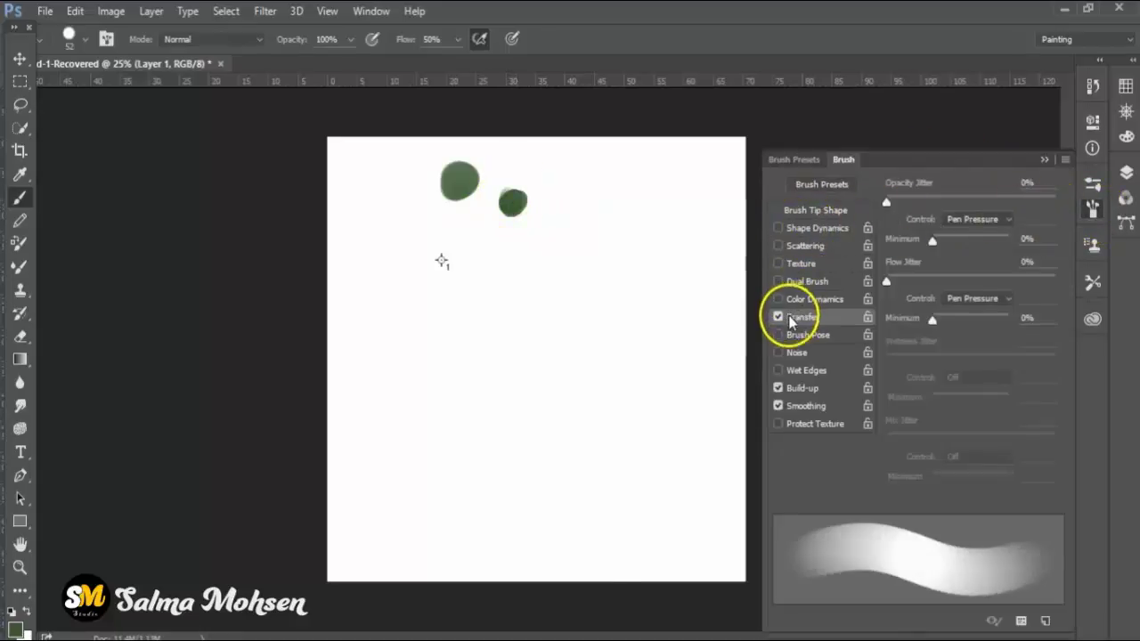
pyautogui.press(']')
pyautogui.press(']')
pyautogui.click(559, 240)
pyautogui.press(']')
pyautogui.press(']')
pyautogui.press(']')
pyautogui.click(512, 259)
pyautogui.moveTo(511, 259)
pyautogui.mouseDown()
pyautogui.moveTo(568, 283)
pyautogui.moveTo(545, 287)
pyautogui.moveTo(415, 222)
pyautogui.mouseUp()
pyautogui.scroll(1, 546, 287)
pyautogui.scroll(1, 547, 297)
# - Pick a darker green in the foreground Color Picker and paint a dab building downward
pyautogui.moveTo(402, 320); pyautogui.dragTo(326, 395)
pyautogui.click(104, 539)
pyautogui.click(15, 623)
pyautogui.moveTo(386, 372); pyautogui.dragTo(486, 399)
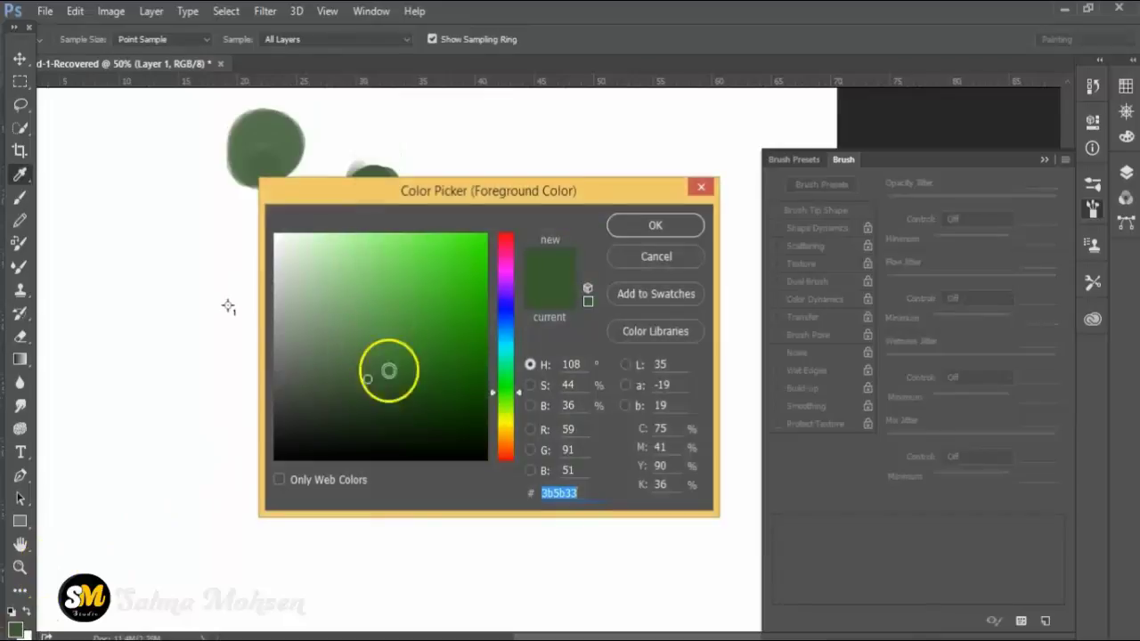
pyautogui.click(655, 225)
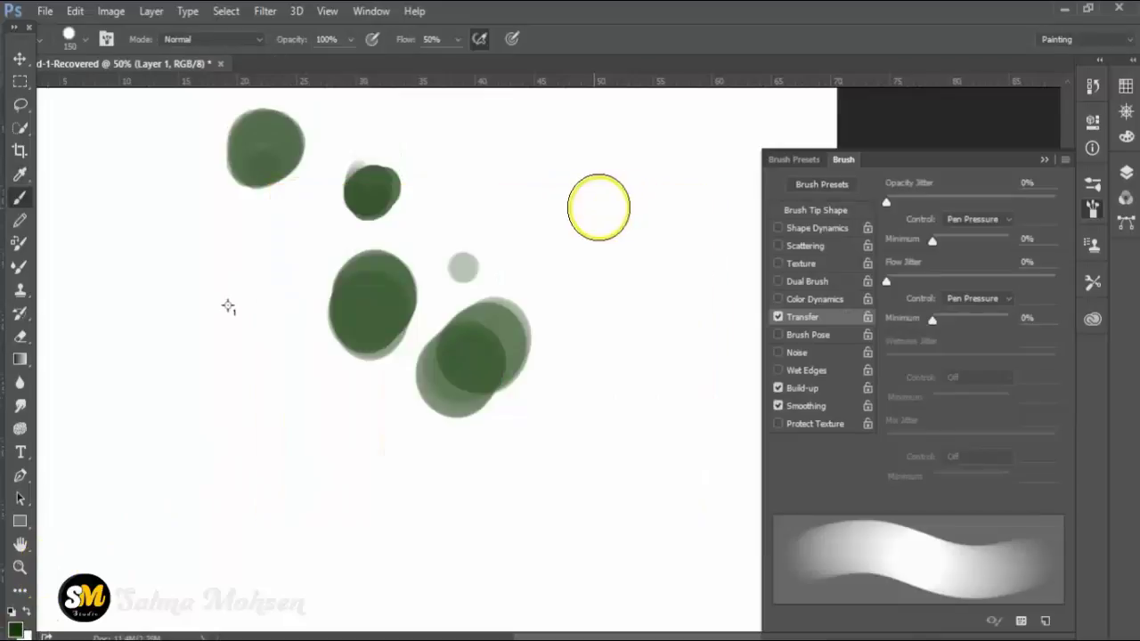
pyautogui.click(579, 214)
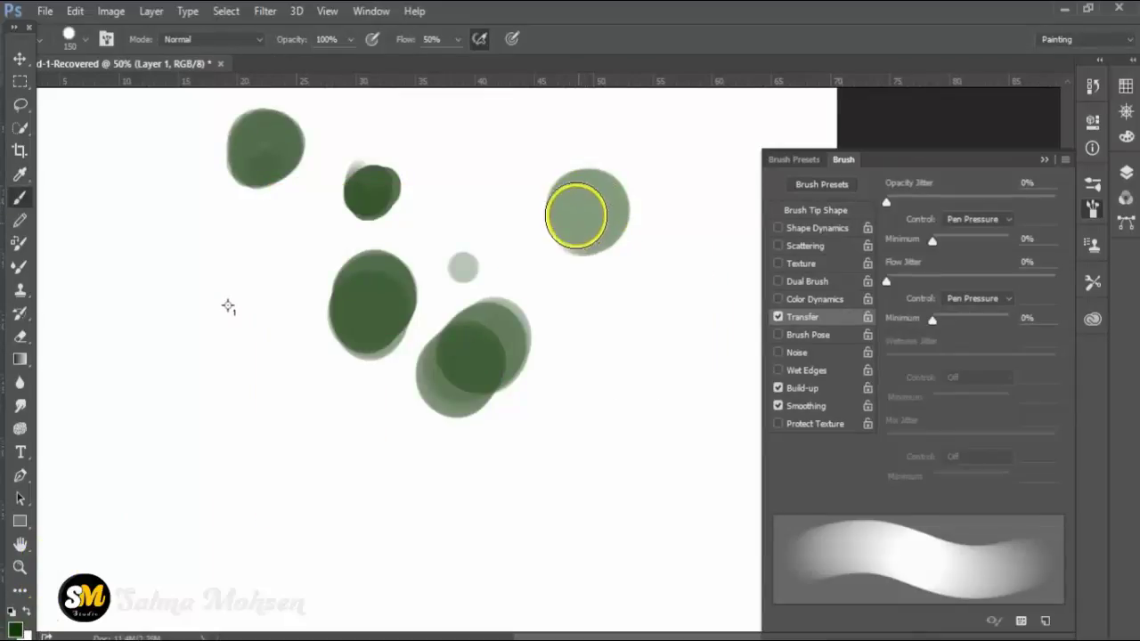
pyautogui.moveTo(579, 214)
pyautogui.mouseDown()
pyautogui.moveTo(571, 269)
pyautogui.moveTo(595, 310)
pyautogui.moveTo(583, 311)
pyautogui.moveTo(588, 323)
pyautogui.mouseUp()
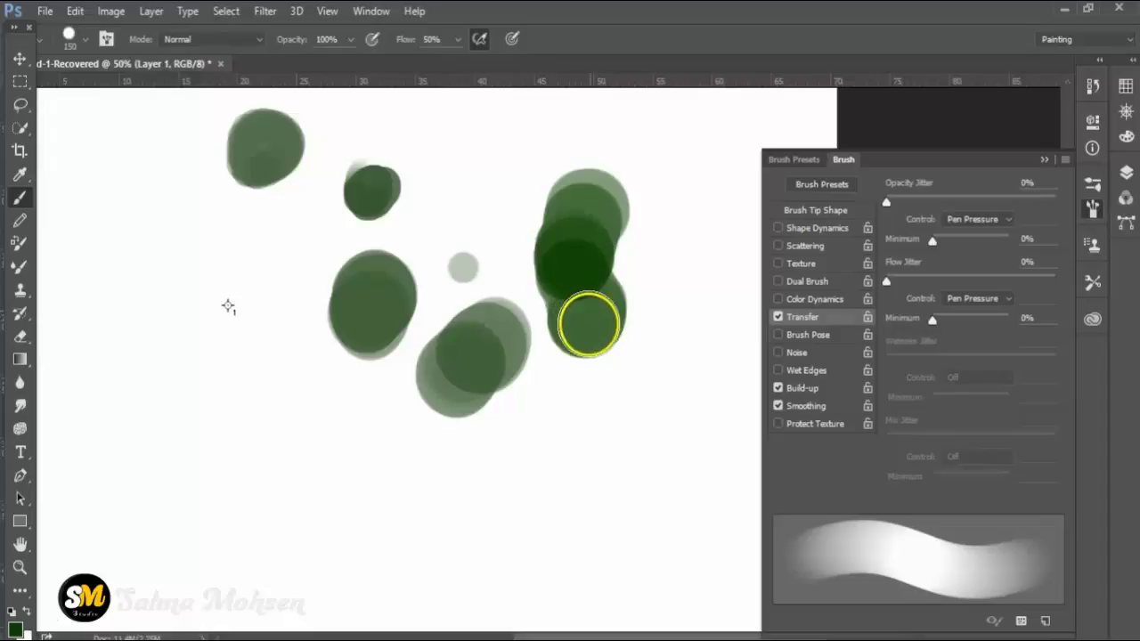
# - Sample greens from the existing dabs and stack more overlapping dabs into a dense cluster
pyautogui.keyDown('alt'); pyautogui.click(593, 203); pyautogui.keyUp('alt')
pyautogui.moveTo(577, 256); pyautogui.dragTo(593, 217)
pyautogui.keyDown('alt'); pyautogui.click(602, 203); pyautogui.keyUp('alt')
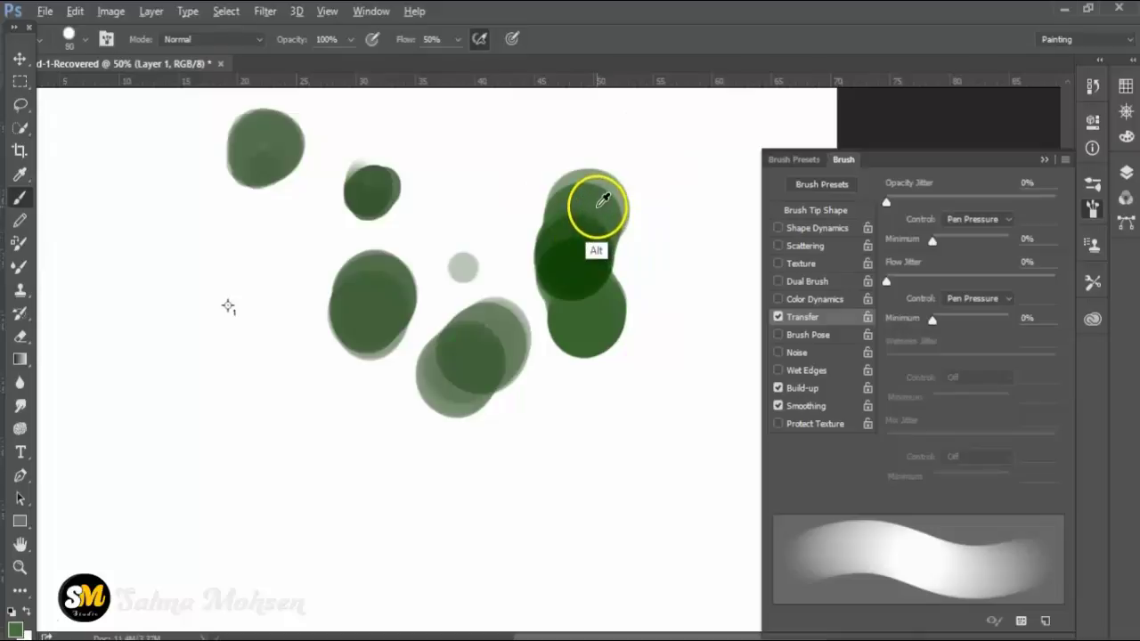
pyautogui.keyDown('alt'); pyautogui.click(602, 203); pyautogui.keyUp('alt')
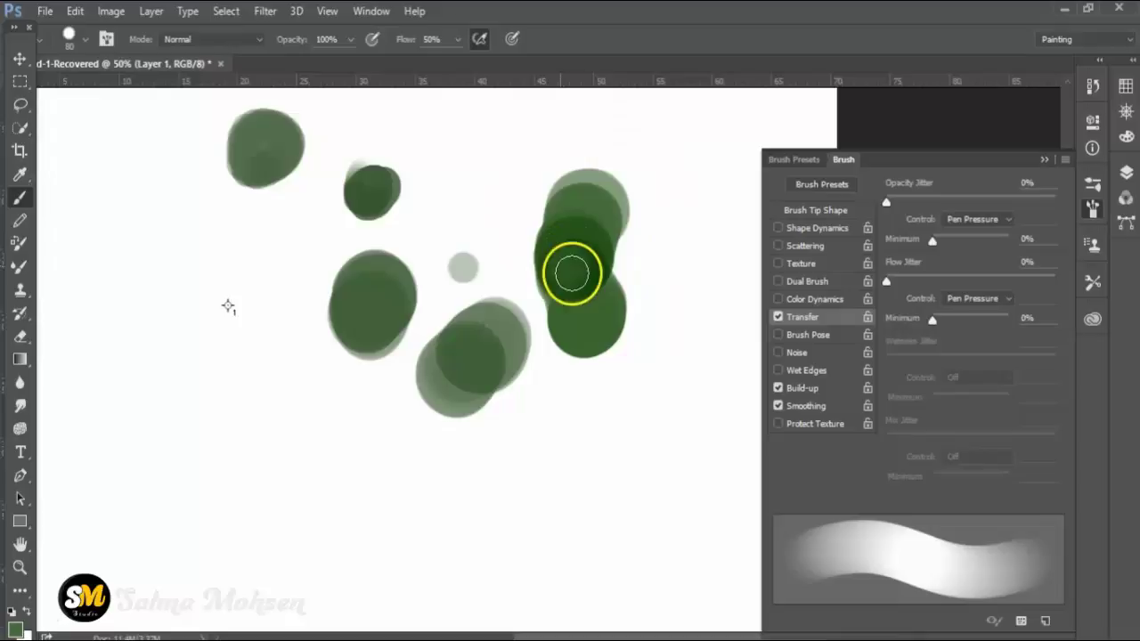
pyautogui.keyDown('alt'); pyautogui.click(573, 272); pyautogui.keyUp('alt')
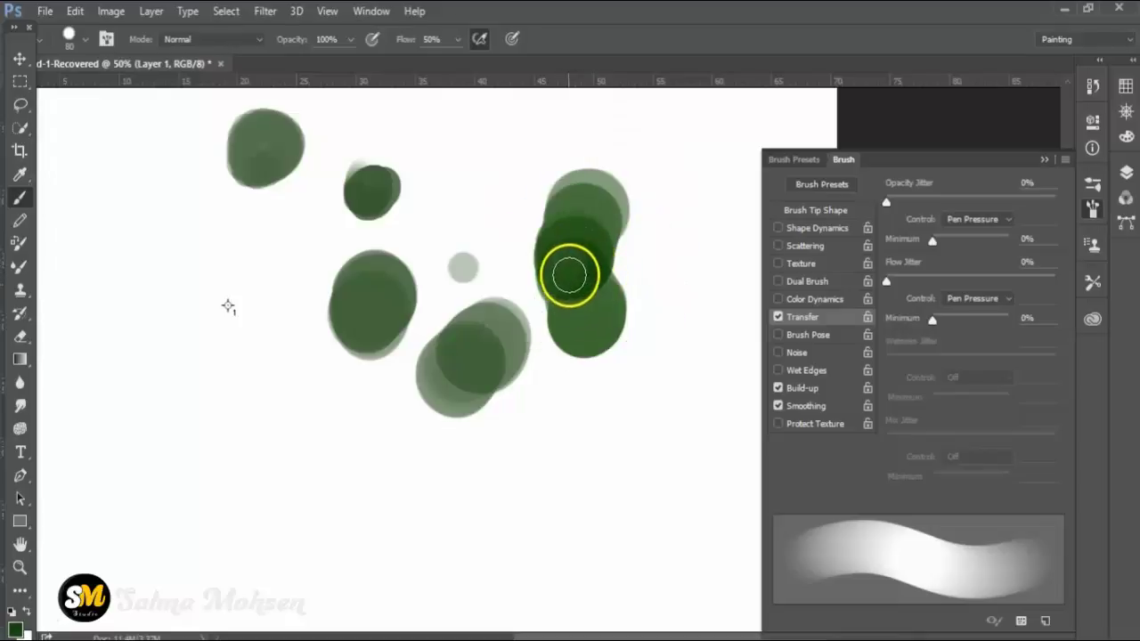
pyautogui.keyDown('alt'); pyautogui.click(615, 229); pyautogui.keyUp('alt')
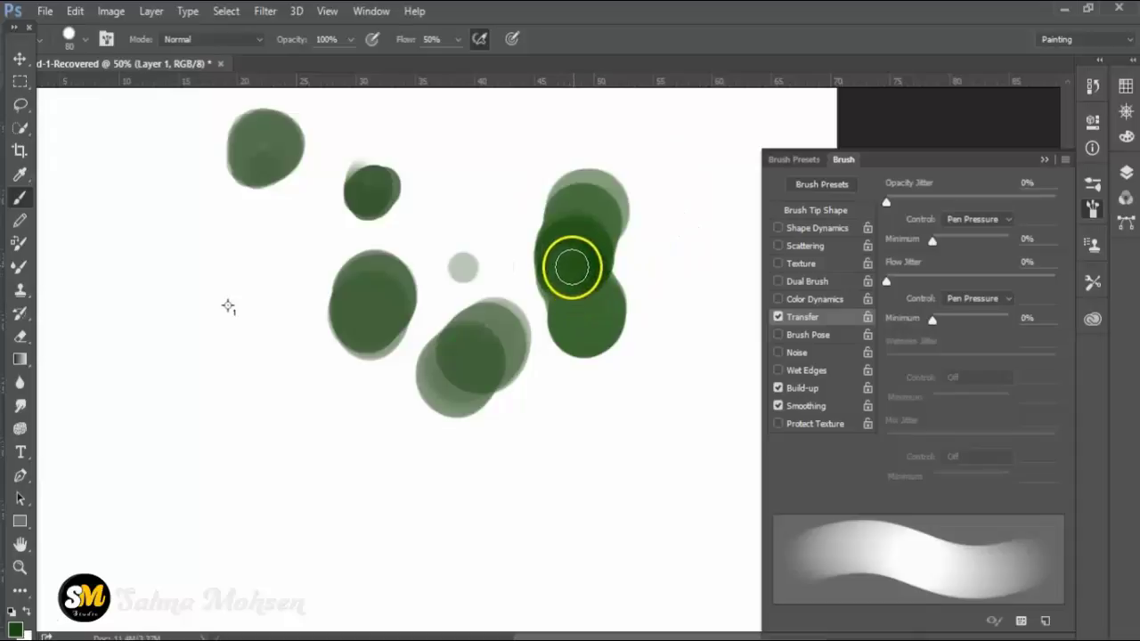
pyautogui.keyDown('alt'); pyautogui.click(609, 230); pyautogui.keyUp('alt')
pyautogui.click(579, 268)
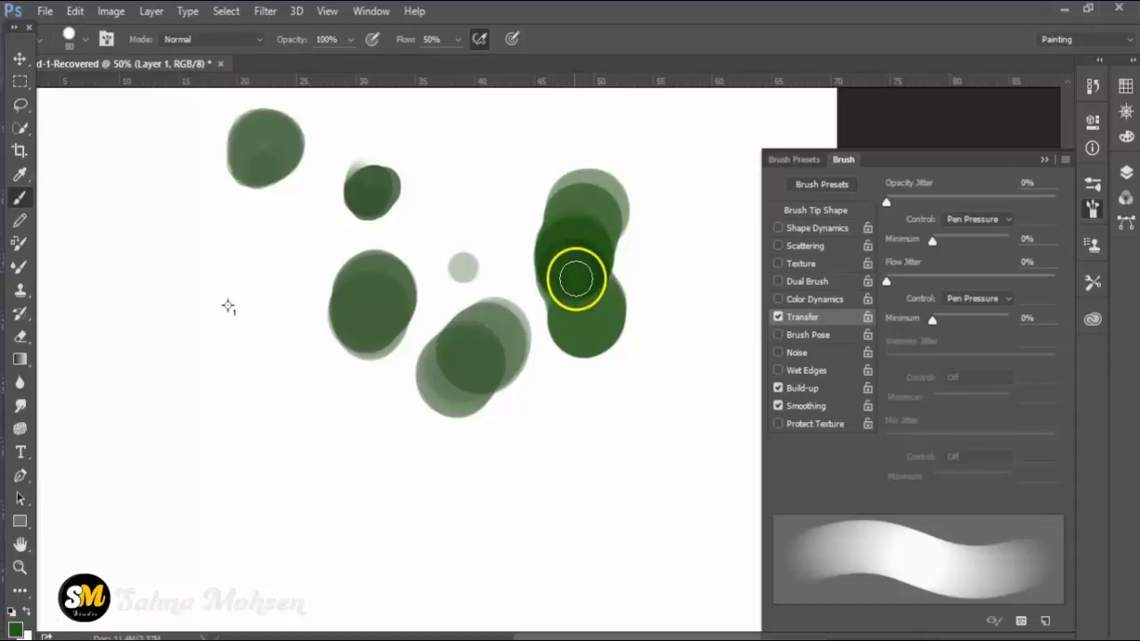
pyautogui.keyDown('alt'); pyautogui.click(622, 190); pyautogui.keyUp('alt')
pyautogui.click(580, 280)
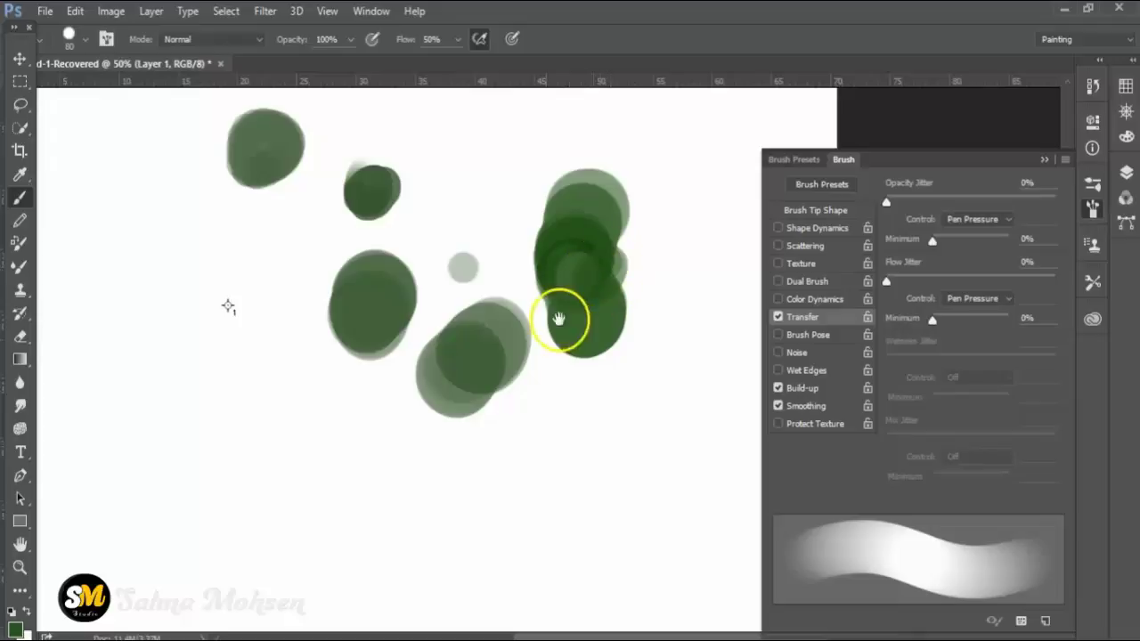
# - Enlarge the brush, pick purple from the HUD colour picker, and paint a purple dab below the greens
pyautogui.moveTo(559, 319); pyautogui.dragTo(580, 242)
pyautogui.press(']')
pyautogui.press(']')
pyautogui.press(']')
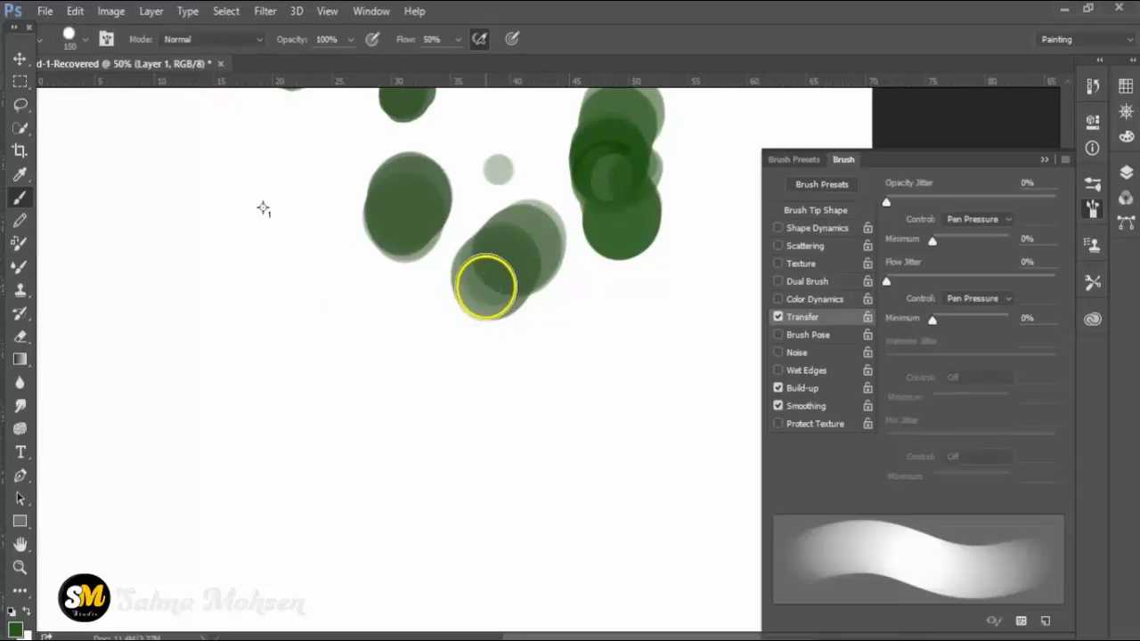
pyautogui.keyDown('alt'); pyautogui.keyDown('shift'); pyautogui.rightClick(486, 286); pyautogui.keyUp('shift'); pyautogui.keyUp('alt')
pyautogui.keyDown('alt'); pyautogui.keyDown('shift'); pyautogui.rightClick(496, 273); pyautogui.keyUp('shift'); pyautogui.keyUp('alt')
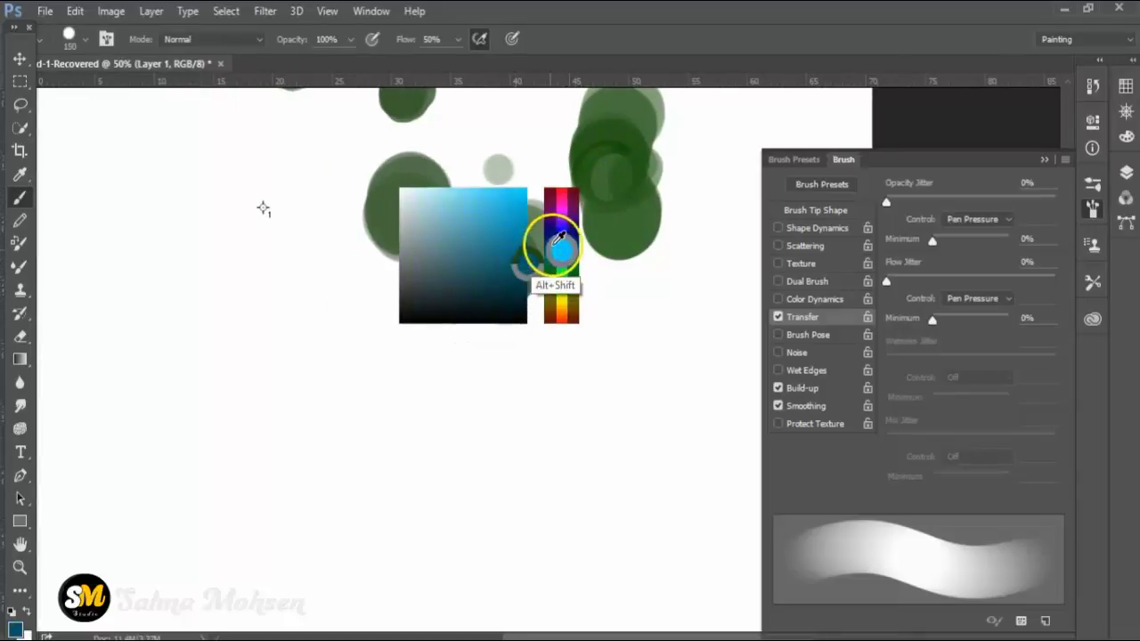
pyautogui.moveTo(559, 239); pyautogui.dragTo(540, 236)
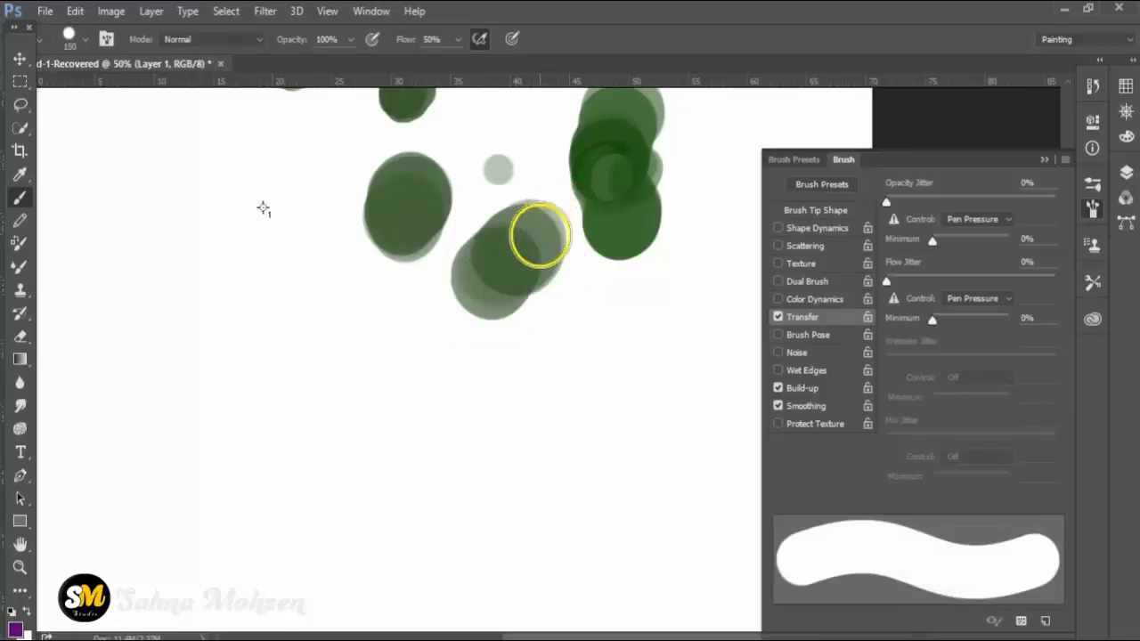
pyautogui.click(554, 383)
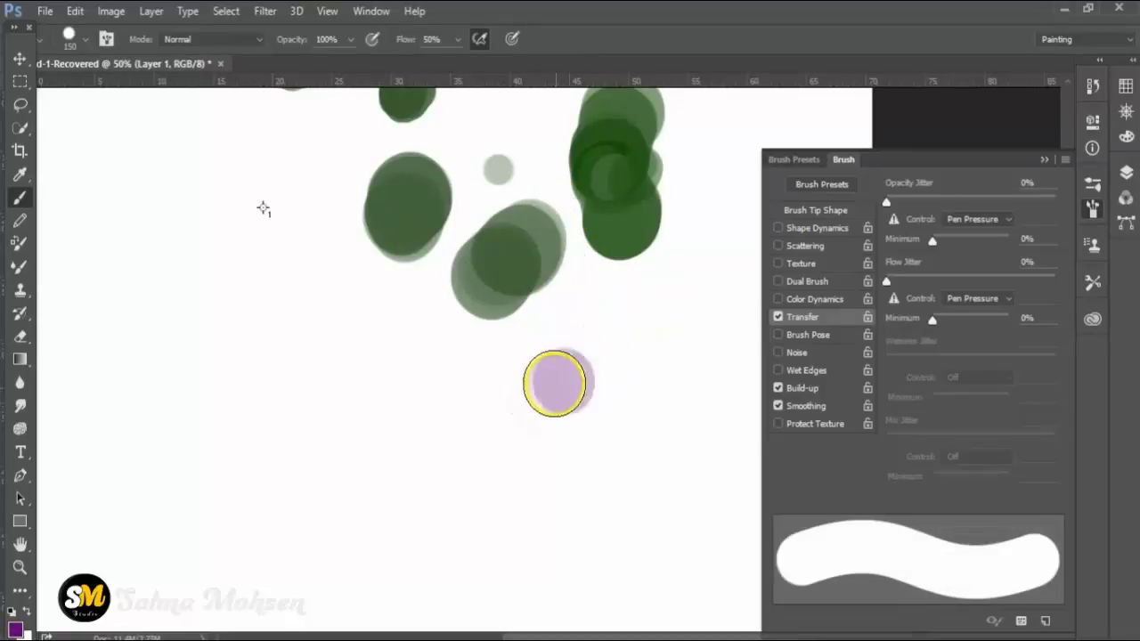
pyautogui.hotkey('ctrl', 'z')
pyautogui.moveTo(543, 379)
pyautogui.mouseDown()
pyautogui.moveTo(549, 367)
pyautogui.moveTo(525, 425)
pyautogui.moveTo(534, 420)
pyautogui.moveTo(539, 445)
pyautogui.moveTo(570, 398)
pyautogui.mouseUp()
# - Sample light and dark purples from the strokes and paint a second overlapping purple blob
pyautogui.press('alt')
pyautogui.keyDown('alt'); pyautogui.click(571, 354); pyautogui.keyUp('alt')
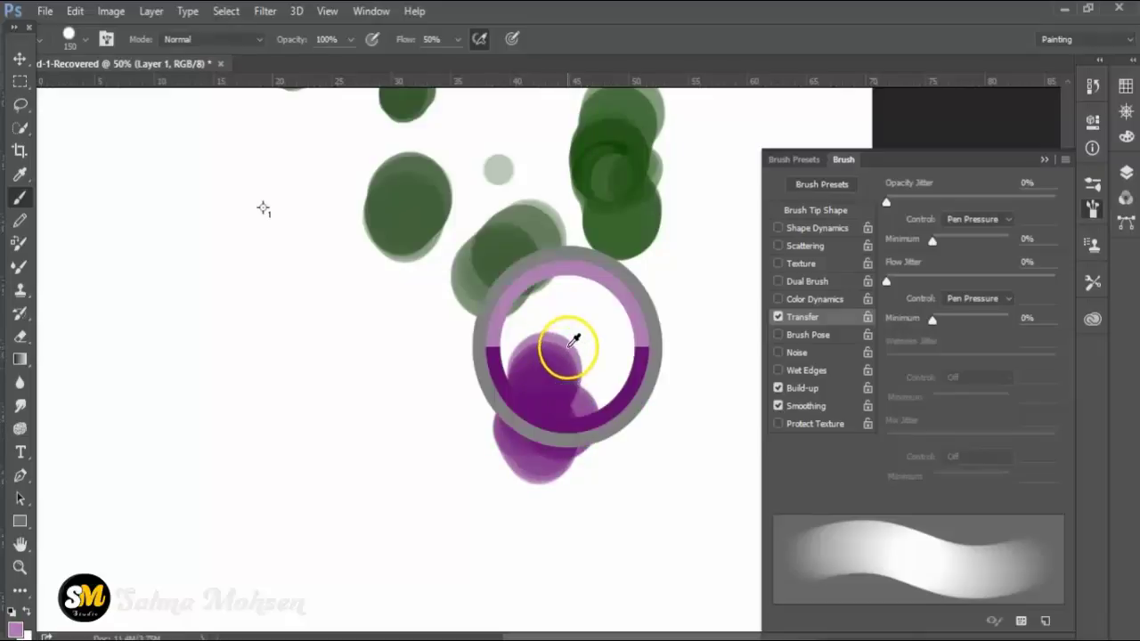
pyautogui.click(433, 400)
pyautogui.moveTo(433, 400)
pyautogui.mouseDown()
pyautogui.moveTo(438, 423)
pyautogui.moveTo(406, 410)
pyautogui.moveTo(433, 395)
pyautogui.moveTo(426, 410)
pyautogui.mouseUp()
pyautogui.keyDown('alt'); pyautogui.click(504, 386); pyautogui.keyUp('alt')
pyautogui.moveTo(472, 382)
pyautogui.mouseDown()
pyautogui.moveTo(550, 351)
pyautogui.moveTo(429, 410)
pyautogui.mouseUp()
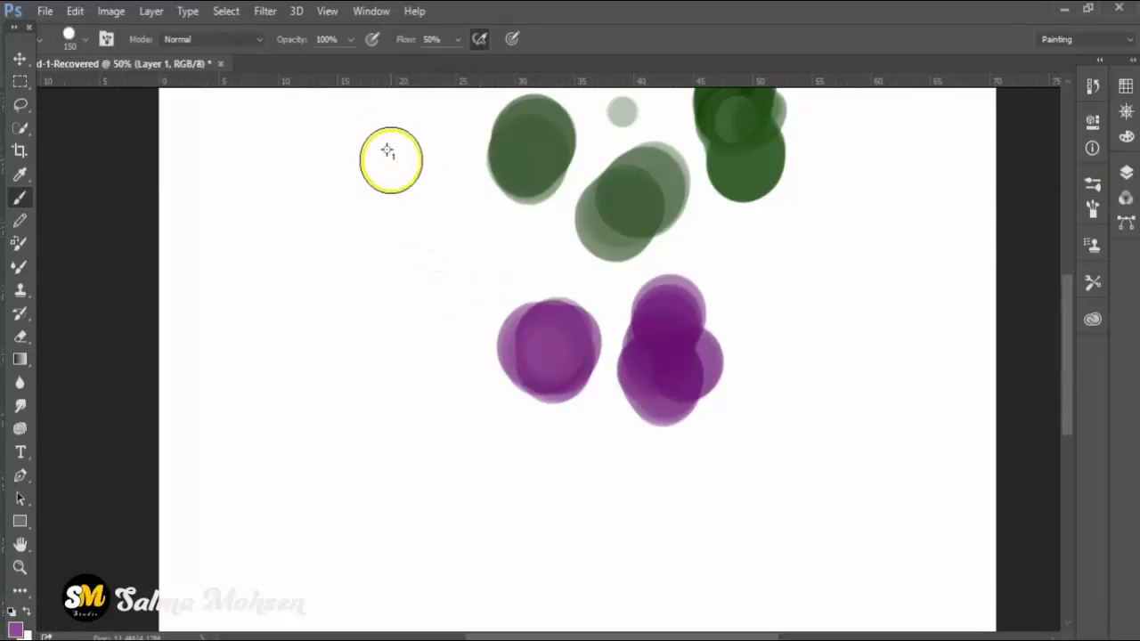
# - Browse the Brush Preset picker list and its options menu
pyautogui.rightClick(421, 256)
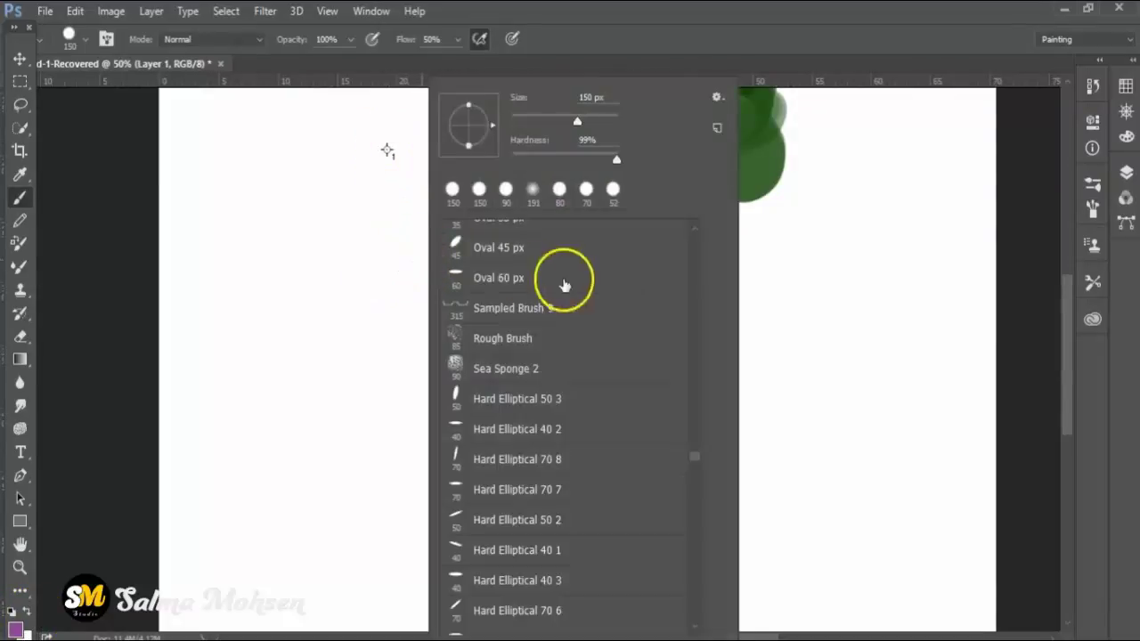
pyautogui.moveTo(699, 454); pyautogui.dragTo(698, 592)
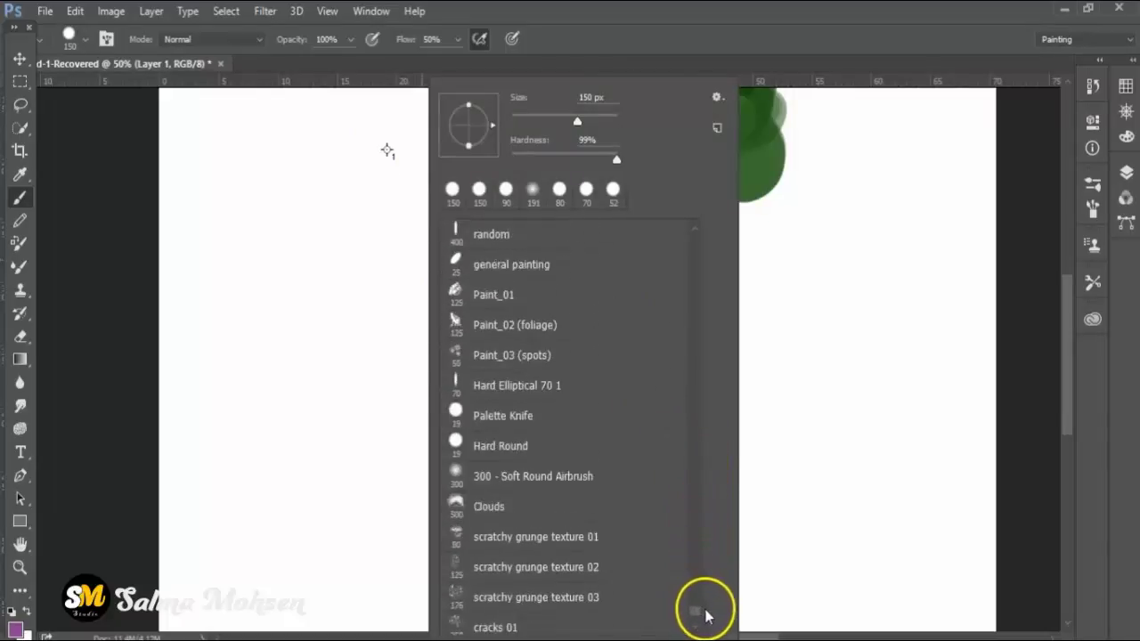
pyautogui.moveTo(697, 592)
pyautogui.mouseDown()
pyautogui.moveTo(661, 485)
pyautogui.moveTo(683, 299)
pyautogui.moveTo(711, 178)
pyautogui.mouseUp()
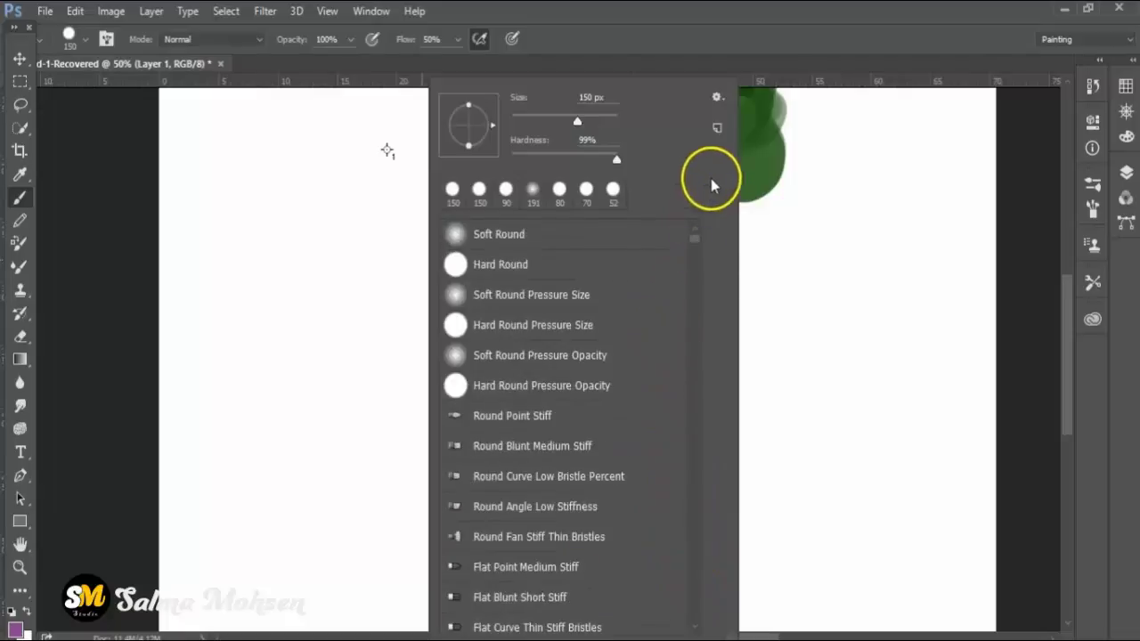
pyautogui.click(717, 98)
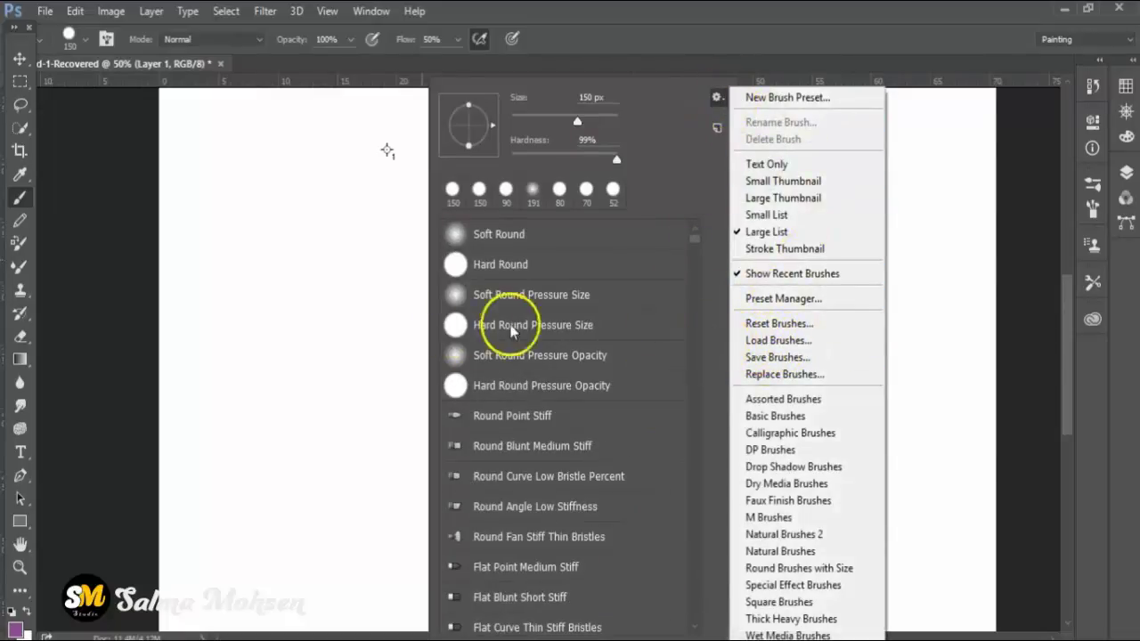
pyautogui.click(695, 237)
# - Pick a new brush preset and paint a pale soft purple column left of the purple blobs
pyautogui.moveTo(691, 328); pyautogui.dragTo(687, 456)
pyautogui.moveTo(449, 451); pyautogui.dragTo(387, 323)
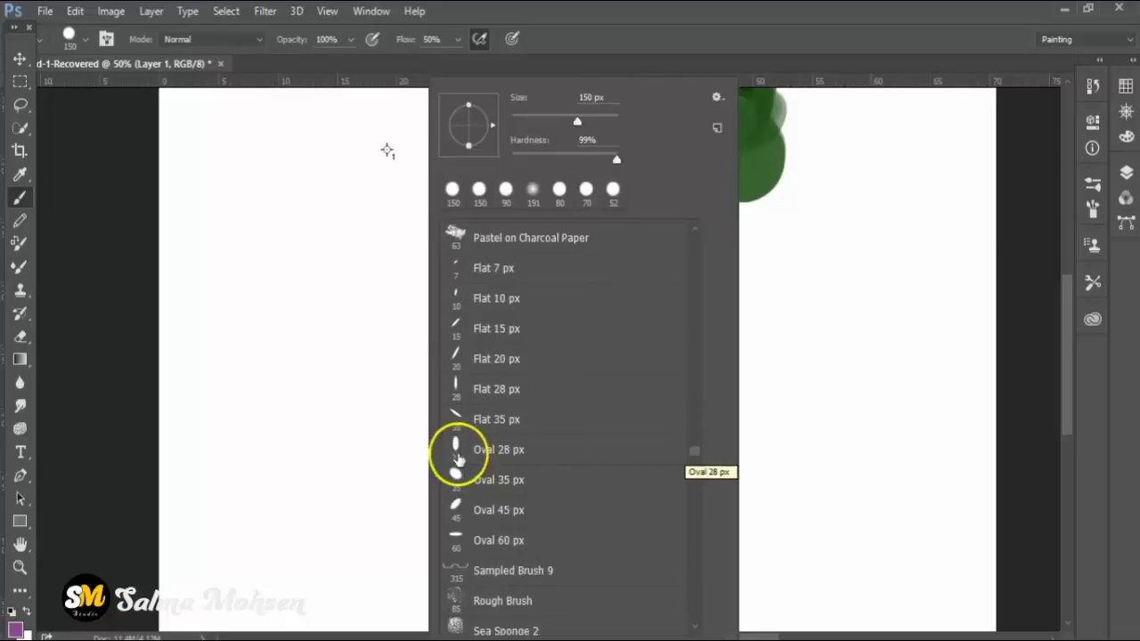
pyautogui.click(377, 329)
pyautogui.moveTo(361, 301)
pyautogui.mouseDown()
pyautogui.moveTo(361, 388)
pyautogui.moveTo(389, 402)
pyautogui.mouseUp()
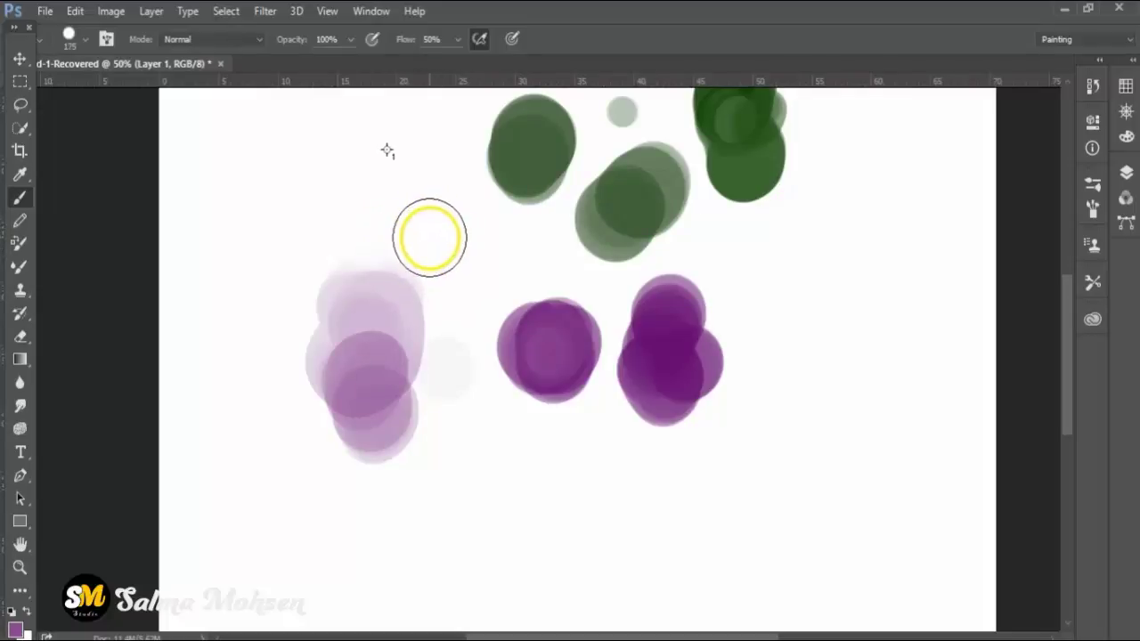
# - Place Color Sampler #2 on the pale purple dabs and choose a new purple in the HUD picker
pyautogui.press('e')
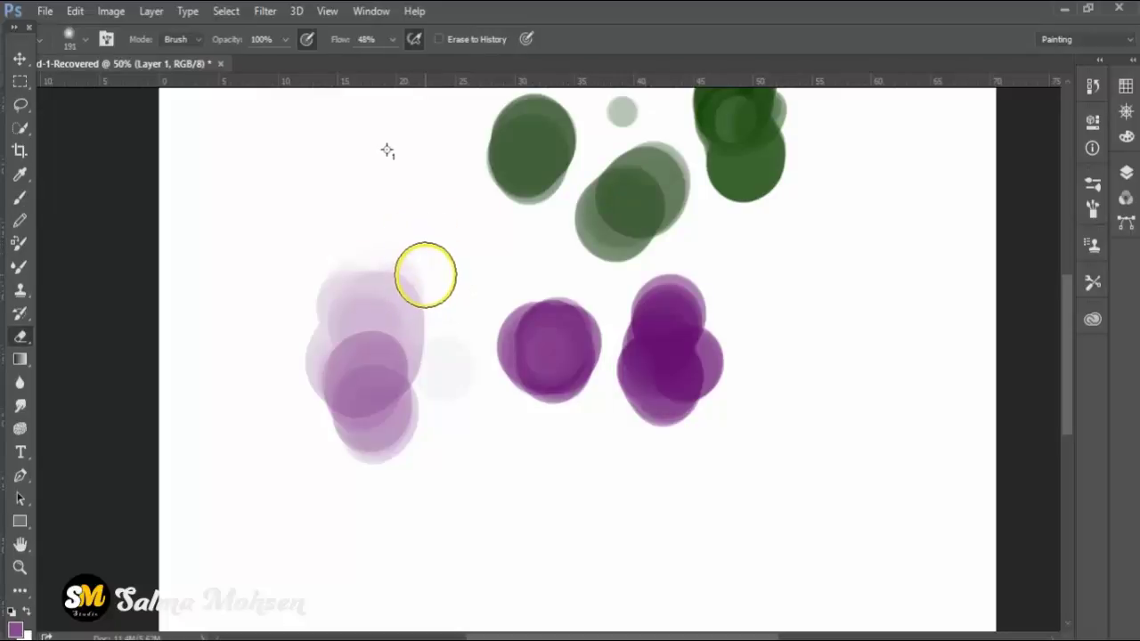
pyautogui.press('b')
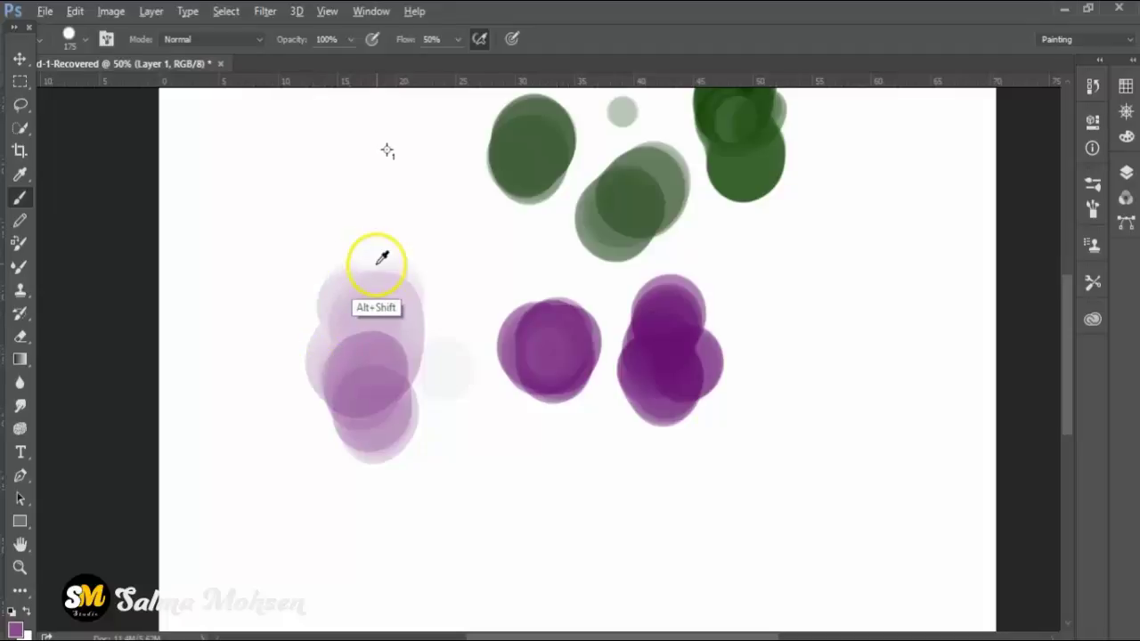
pyautogui.keyDown('alt'); pyautogui.keyDown('shift'); pyautogui.click(375, 264); pyautogui.keyUp('shift'); pyautogui.keyUp('alt')
pyautogui.keyDown('alt'); pyautogui.keyDown('shift'); pyautogui.rightClick(385, 243); pyautogui.keyUp('shift'); pyautogui.keyUp('alt')
pyautogui.keyDown('alt'); pyautogui.keyDown('shift'); pyautogui.rightClick(385, 243); pyautogui.keyUp('shift'); pyautogui.keyUp('alt')
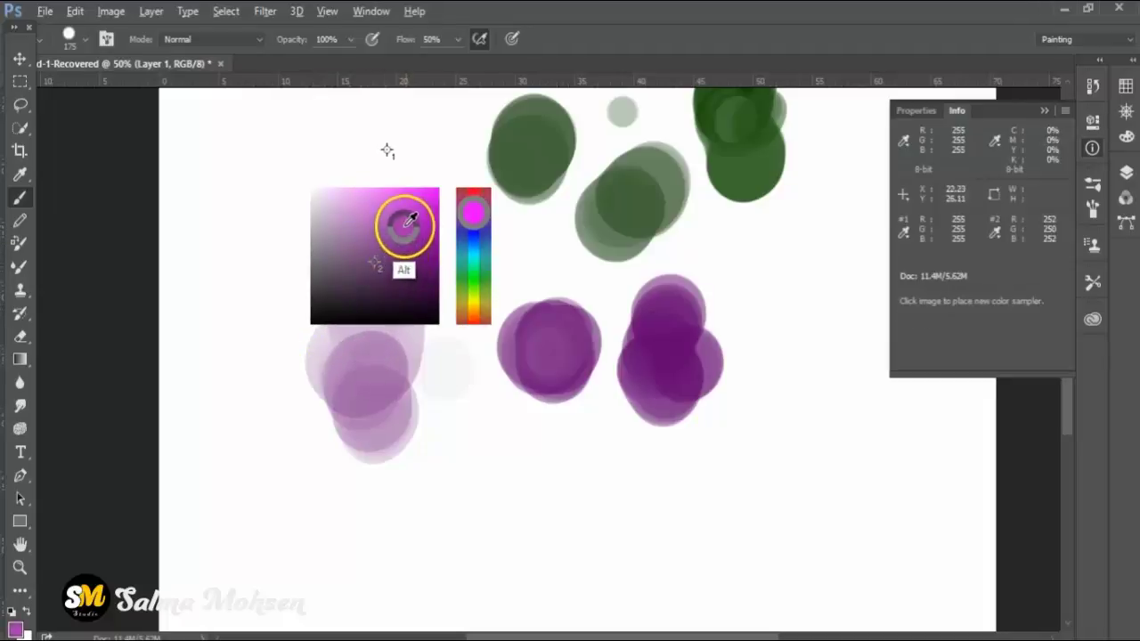
pyautogui.moveTo(418, 230); pyautogui.dragTo(409, 229)
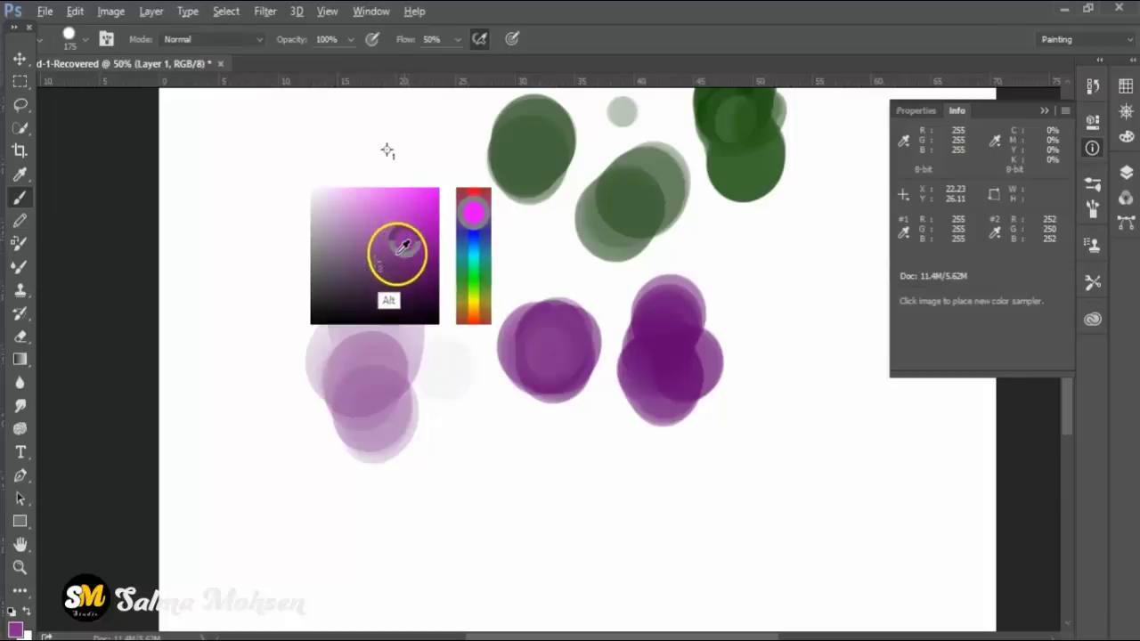
# - Dismiss the Brush Preset list and close the floating Info colour readout
pyautogui.rightClick(386, 247)
pyautogui.click(335, 308)
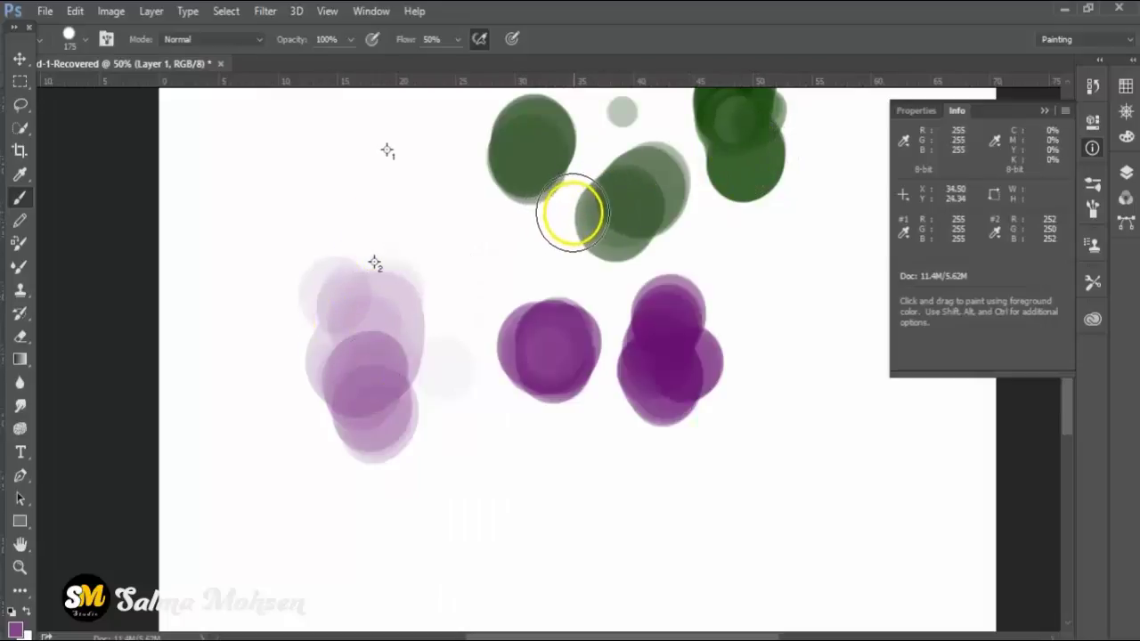
pyautogui.click(1042, 113)
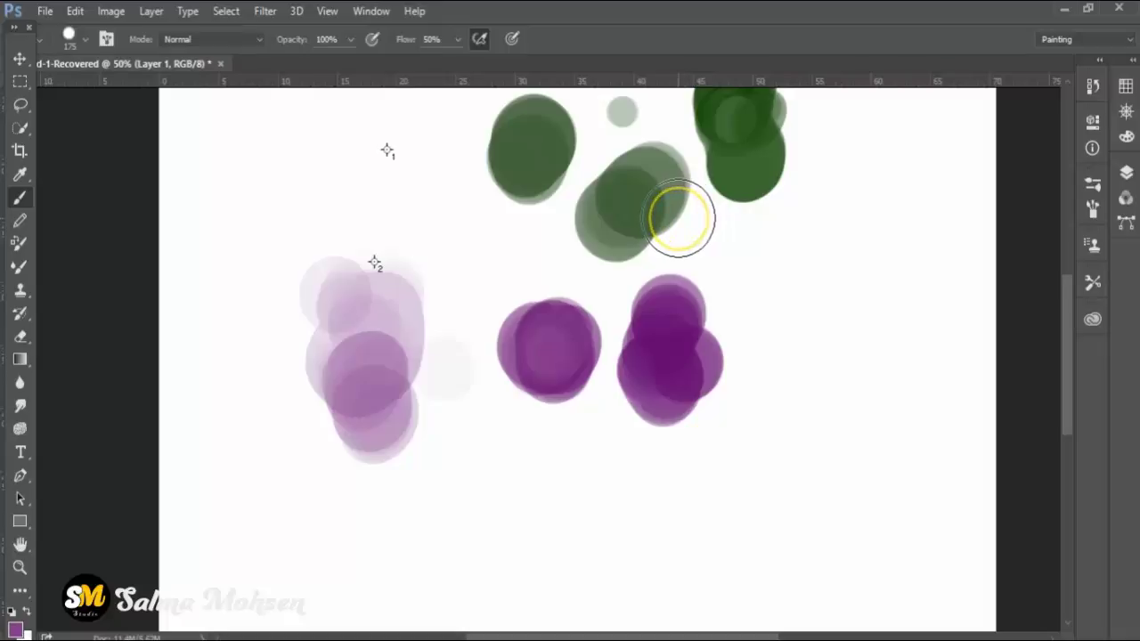
pyautogui.click(674, 228)
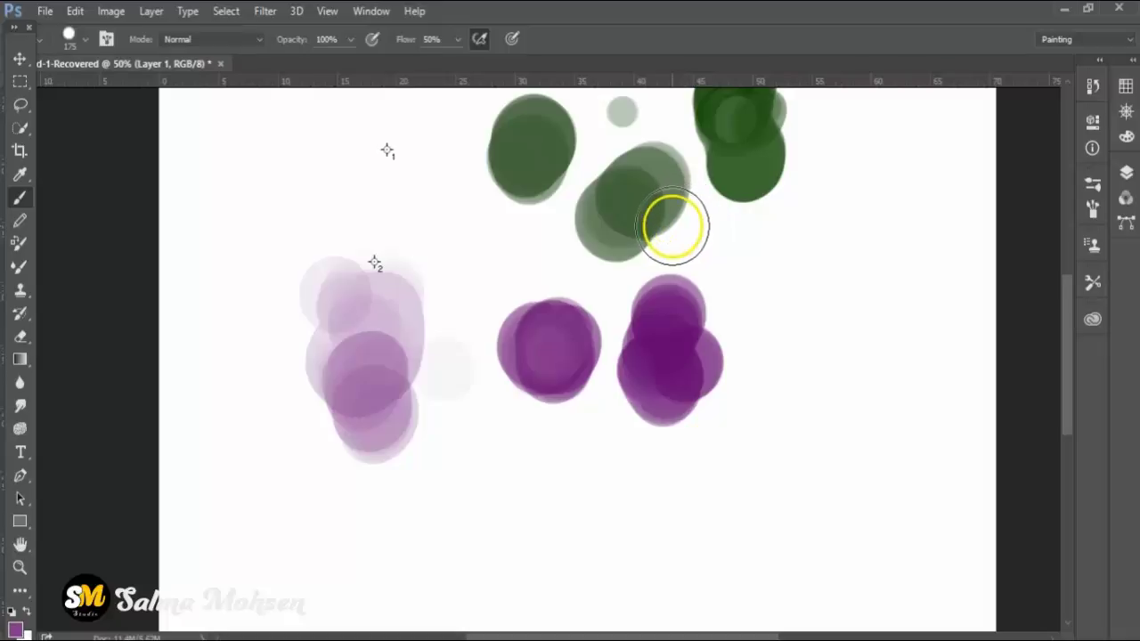
pyautogui.click(348, 222)
pyautogui.click(333, 234)
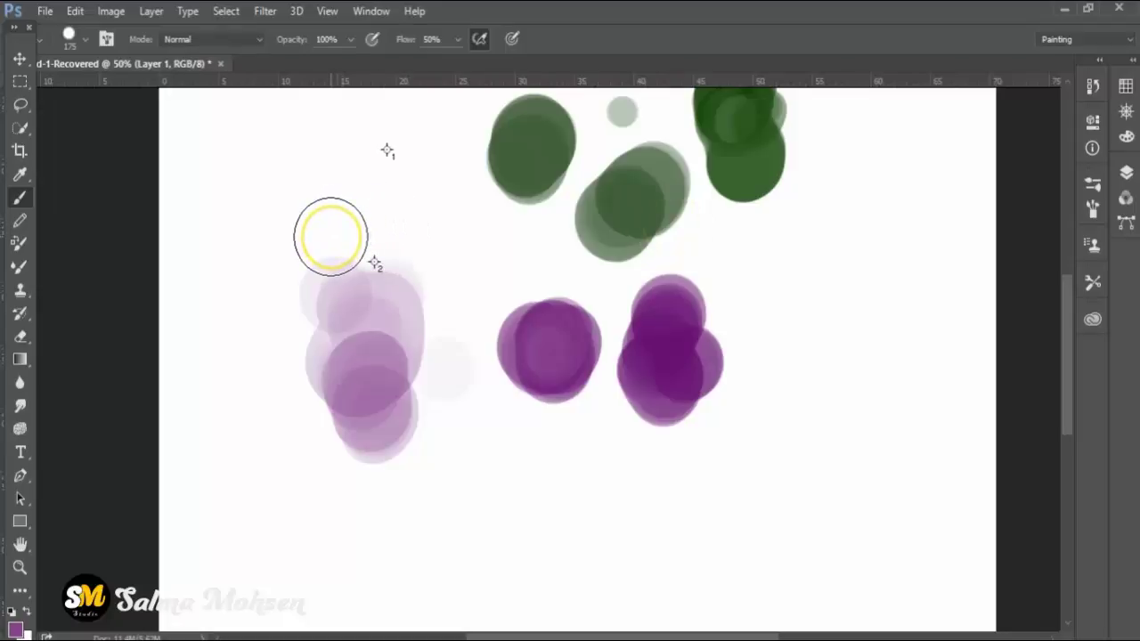